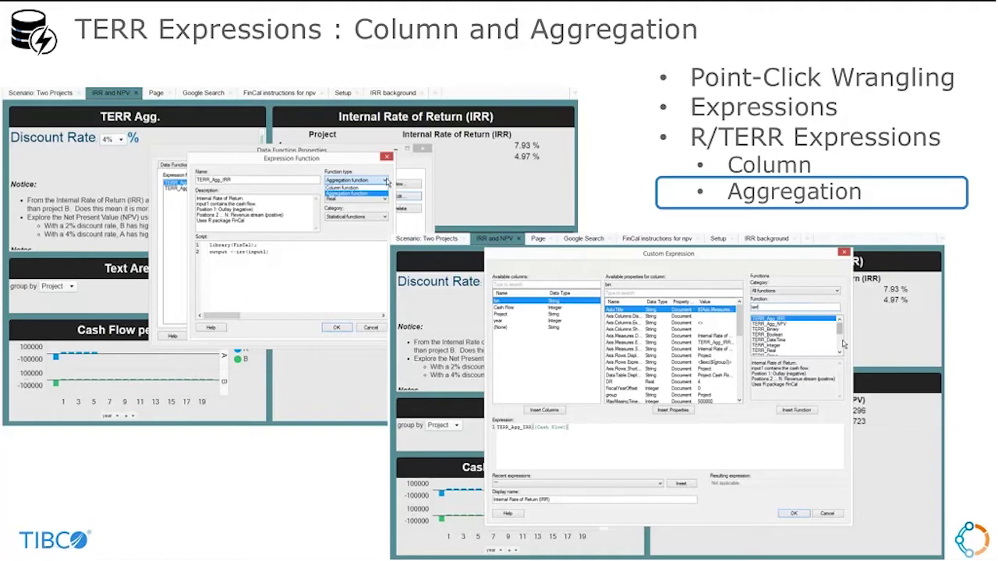
{"action": "key", "text": "Right"}
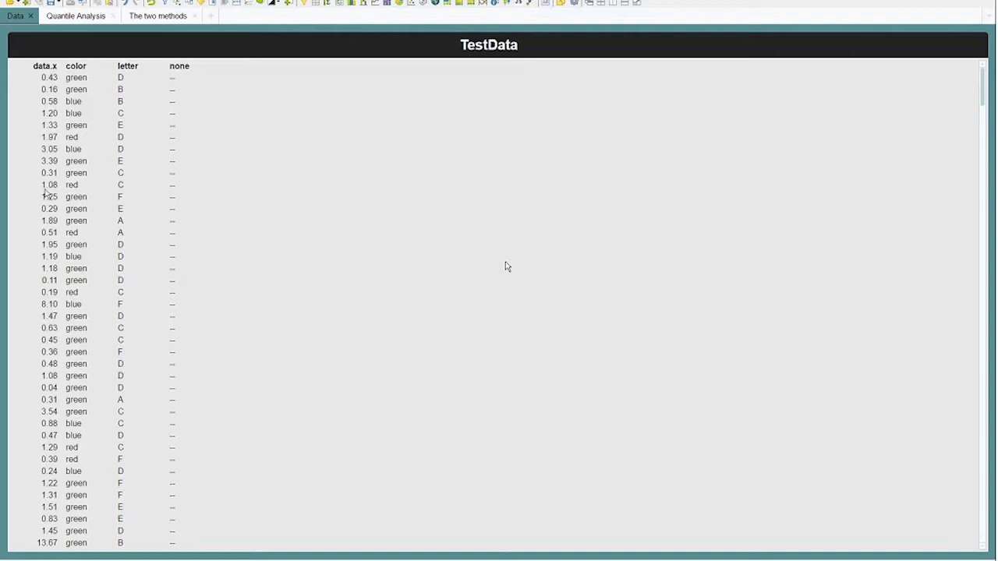
- Examine the rows of the data.x and color columns in the TestData table
{"action": "left_click", "coordinate": [44, 291]}
{"action": "left_click", "coordinate": [47, 198]}
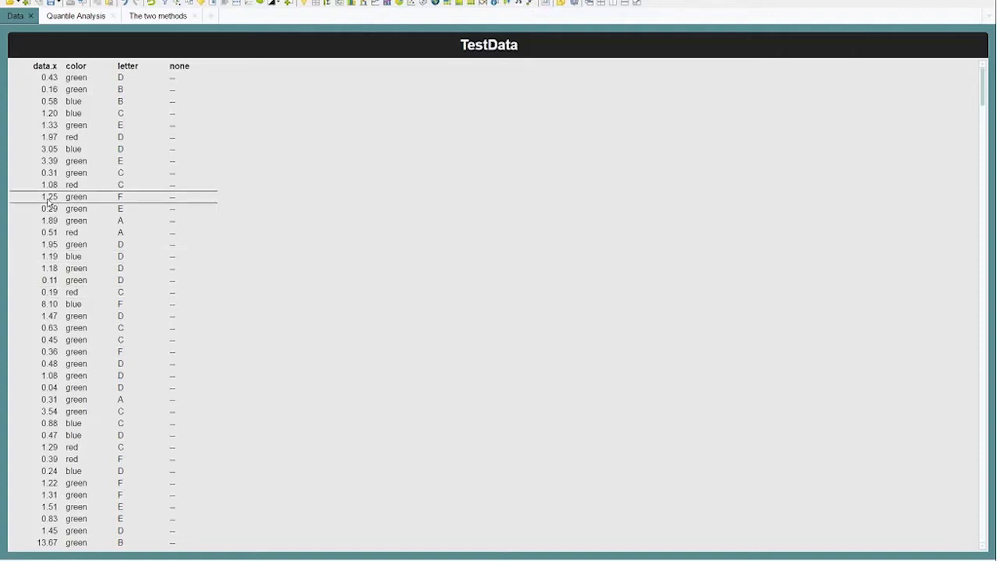
{"action": "left_click", "coordinate": [75, 247]}
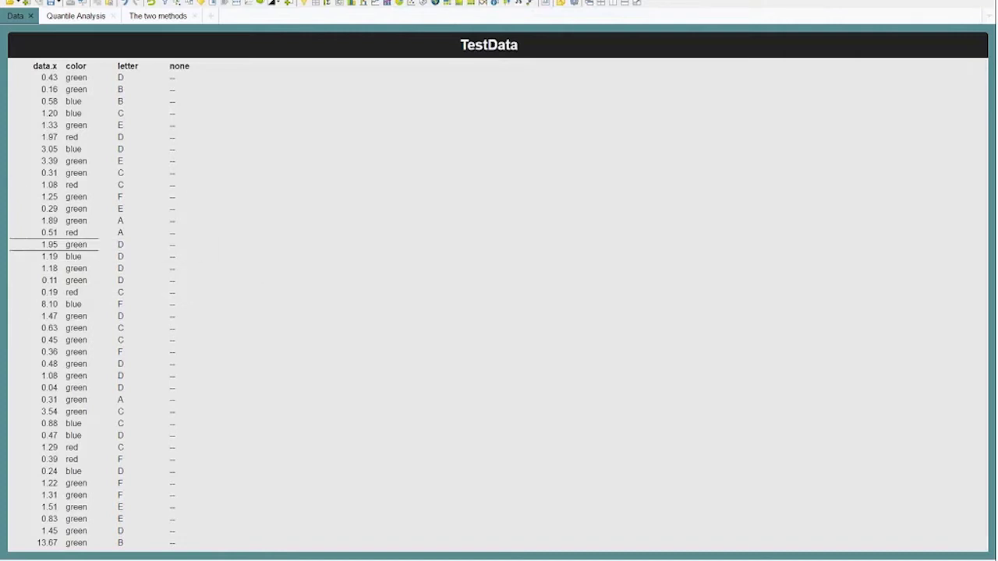
- Open the Quantile Analysis page and raise the quantile line probability to 0.80 and on to 0.89
{"action": "left_click", "coordinate": [82, 21]}
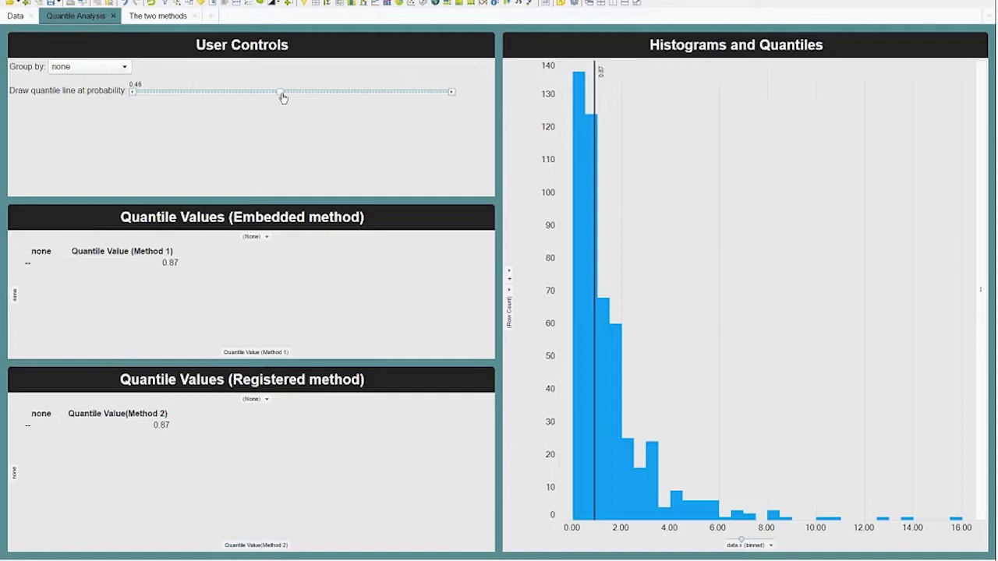
{"action": "left_click_drag", "start_coordinate": [291, 96], "coordinate": [382, 99]}
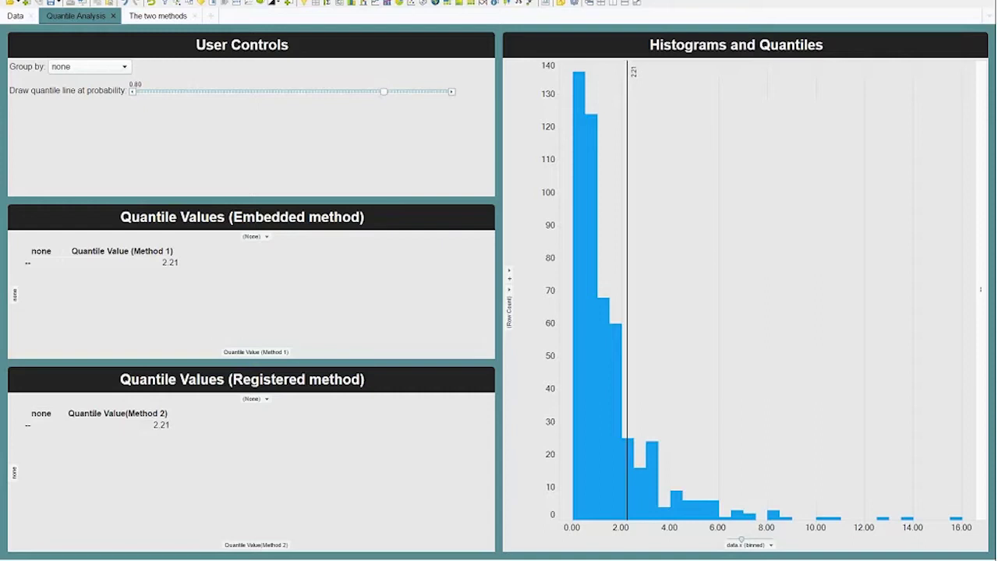
{"action": "mouse_move", "coordinate": [579, 97]}
{"action": "left_click_drag", "start_coordinate": [388, 97], "coordinate": [415, 95]}
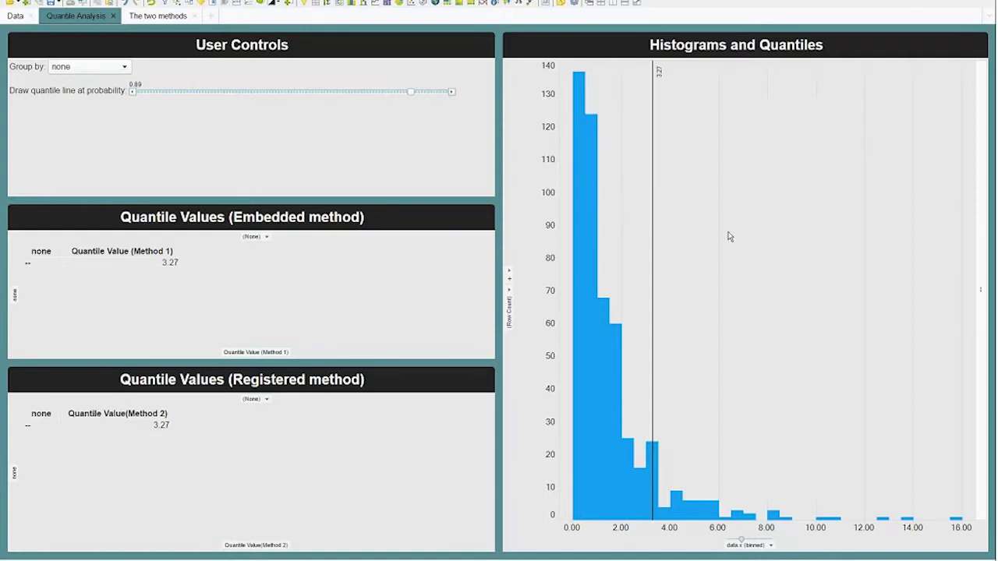
- Review the TERRAgg_quantile custom expression behind the Registered method table, and close it without changes
{"action": "mouse_move", "coordinate": [415, 450]}
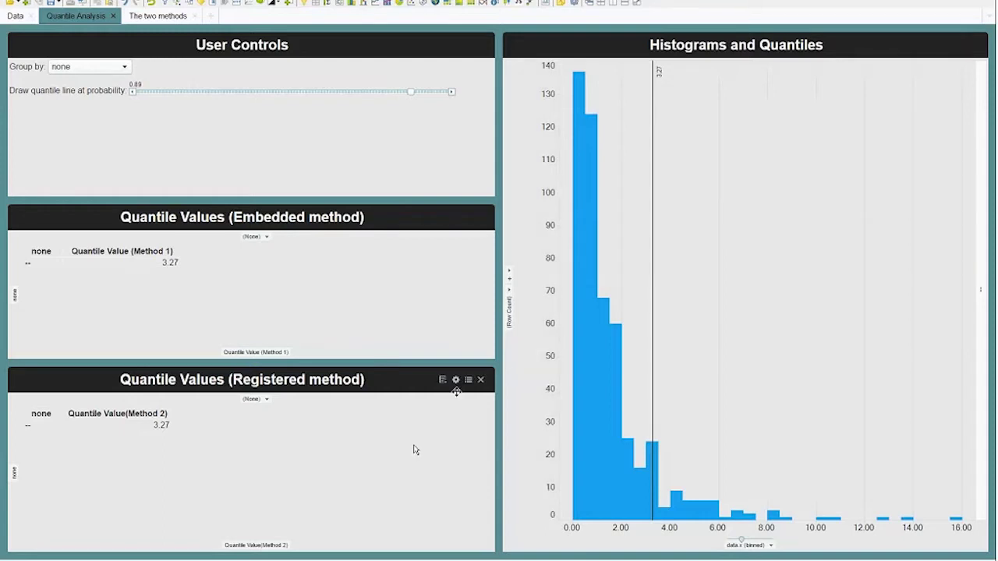
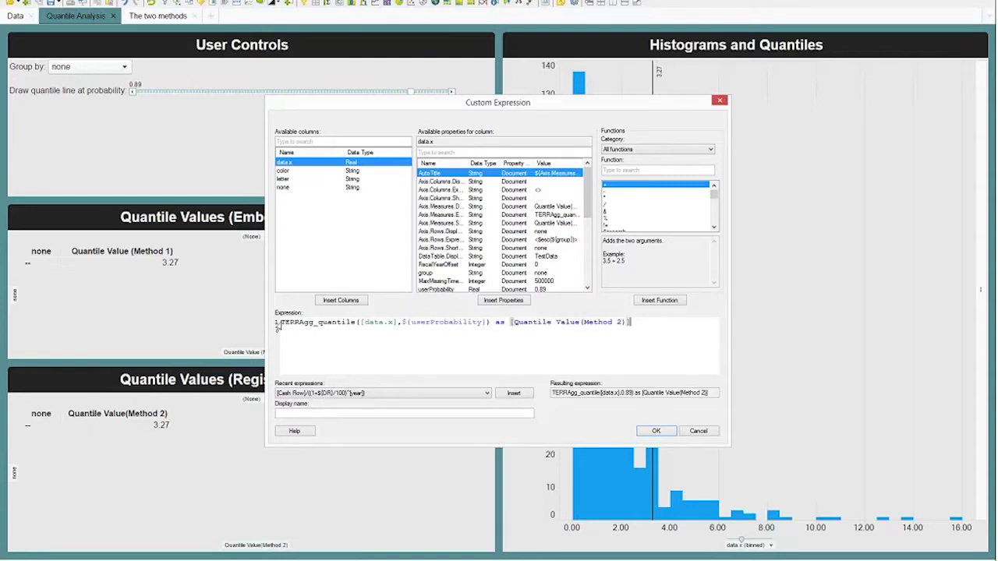
{"action": "left_click_drag", "start_coordinate": [278, 325], "coordinate": [357, 324]}
{"action": "left_click", "coordinate": [341, 352]}
{"action": "double_click", "coordinate": [356, 322]}
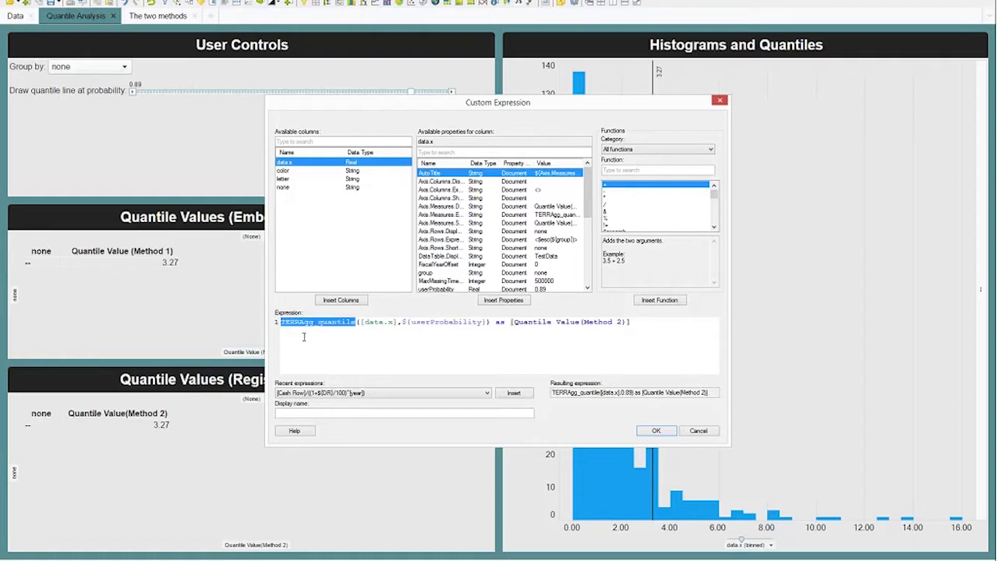
{"action": "left_click", "coordinate": [335, 346]}
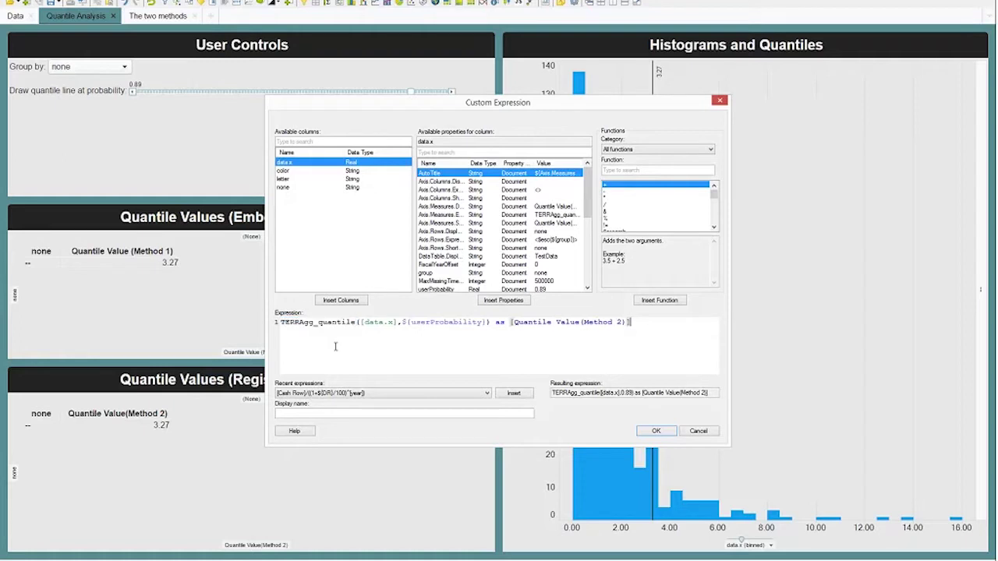
{"action": "left_click", "coordinate": [698, 431]}
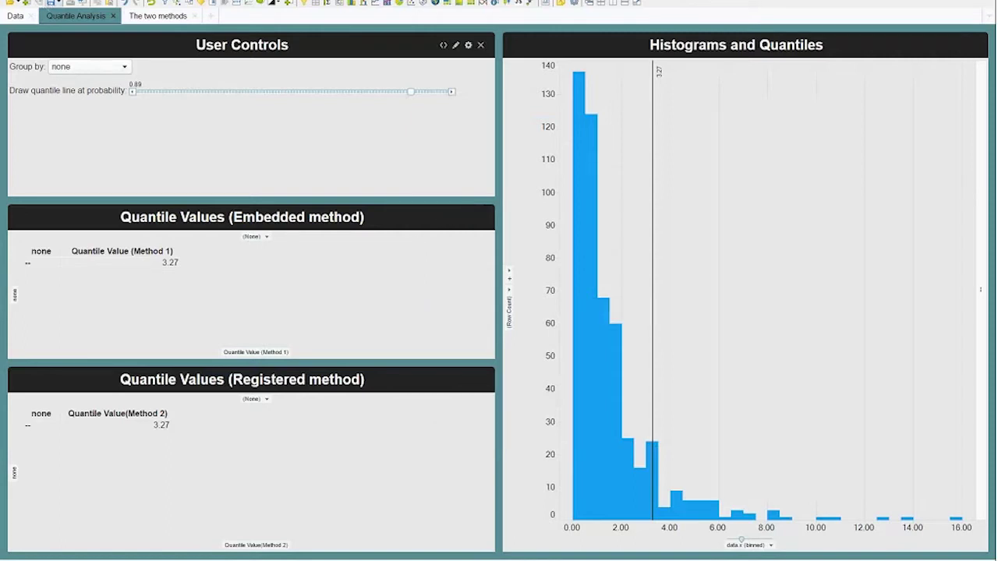
- Inspect the registered TERRAgg_quantile expression function's type, return type and script in the data function properties, and close without changes
{"action": "left_click", "coordinate": [33, 0]}
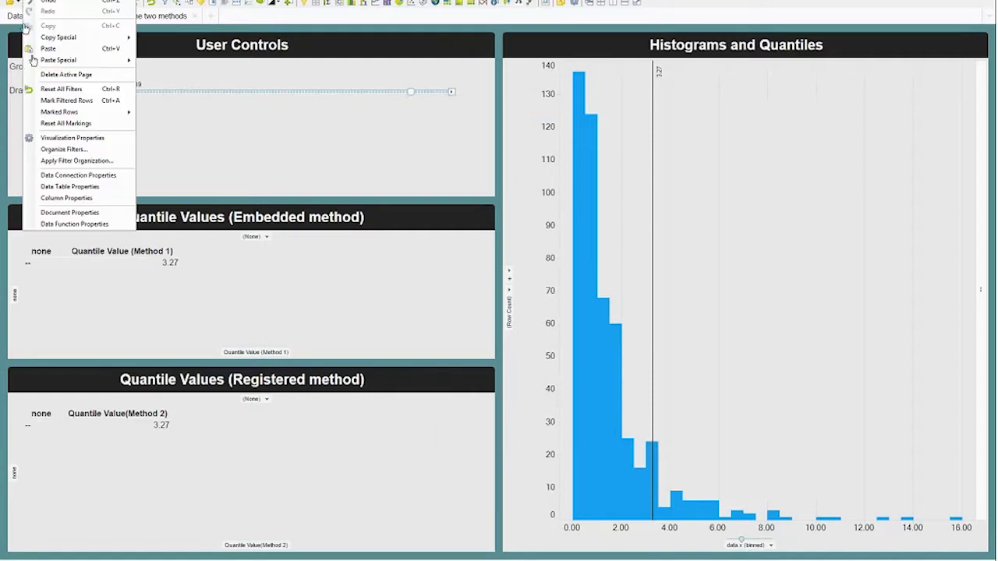
{"action": "left_click", "coordinate": [95, 226]}
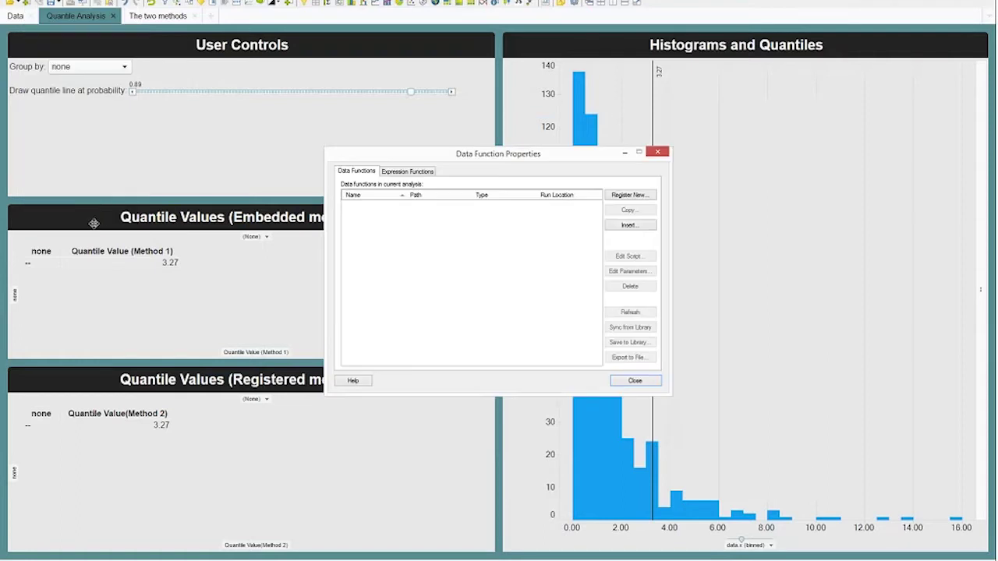
{"action": "left_click", "coordinate": [405, 173]}
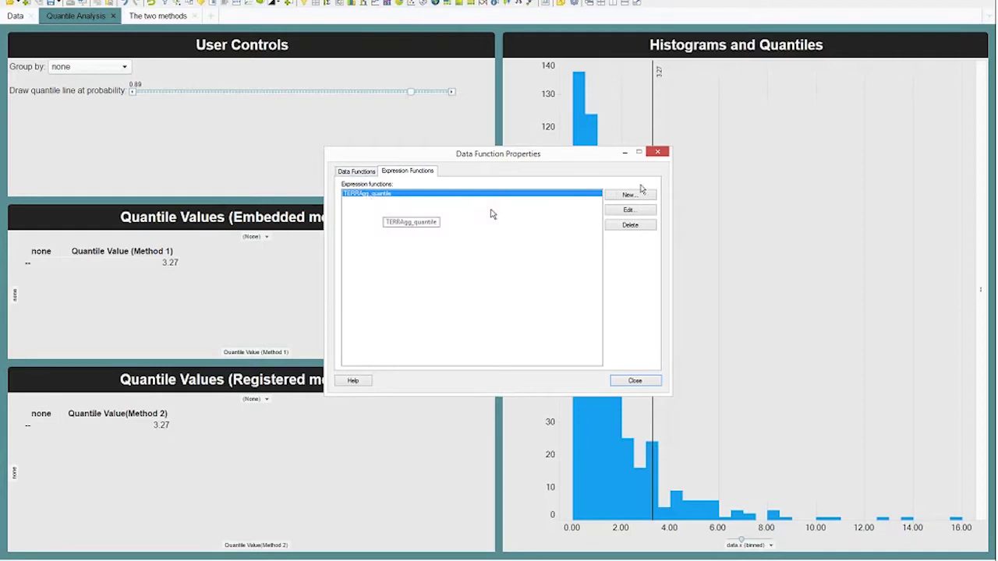
{"action": "left_click", "coordinate": [630, 211]}
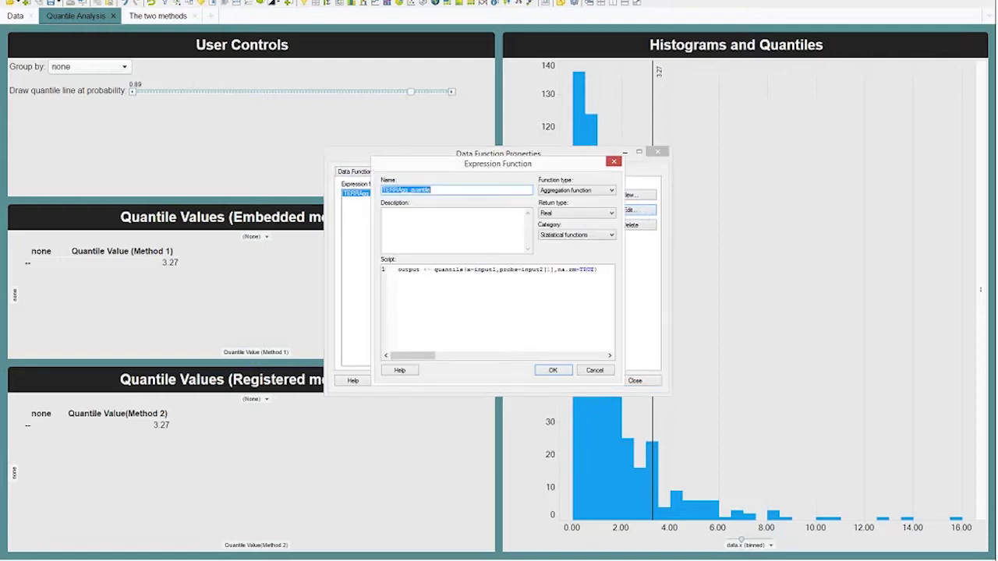
{"action": "left_click", "coordinate": [433, 269]}
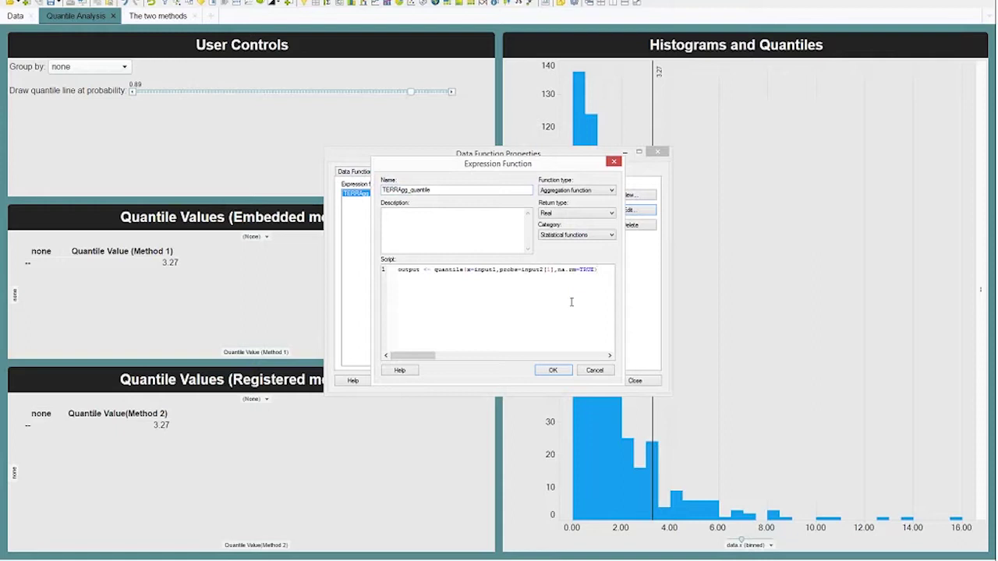
{"action": "left_click", "coordinate": [598, 372]}
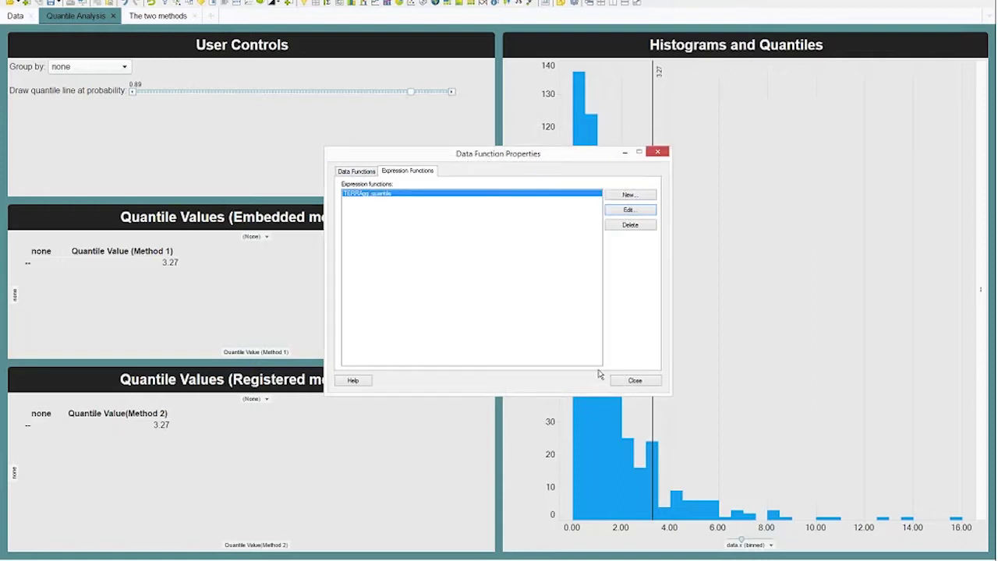
{"action": "left_click", "coordinate": [635, 380]}
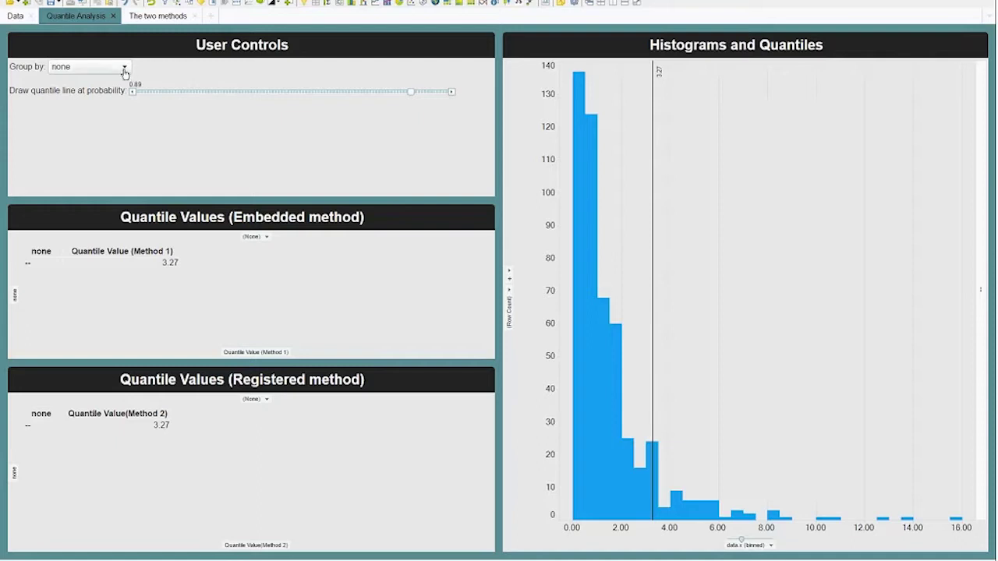
- Group the quantile analysis by color and set the quantile line probability to 0.96
{"action": "left_click", "coordinate": [87, 73]}
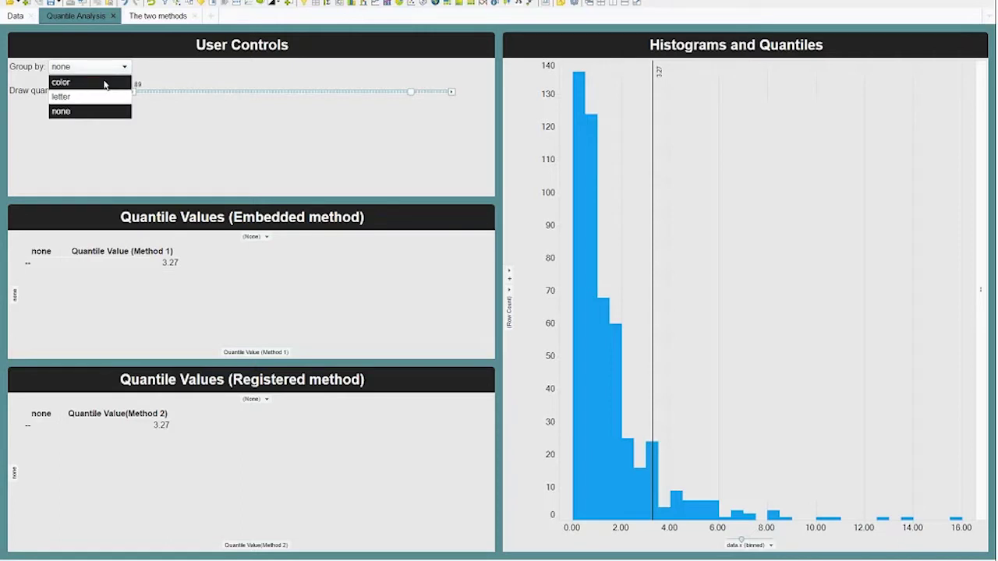
{"action": "left_click", "coordinate": [106, 82]}
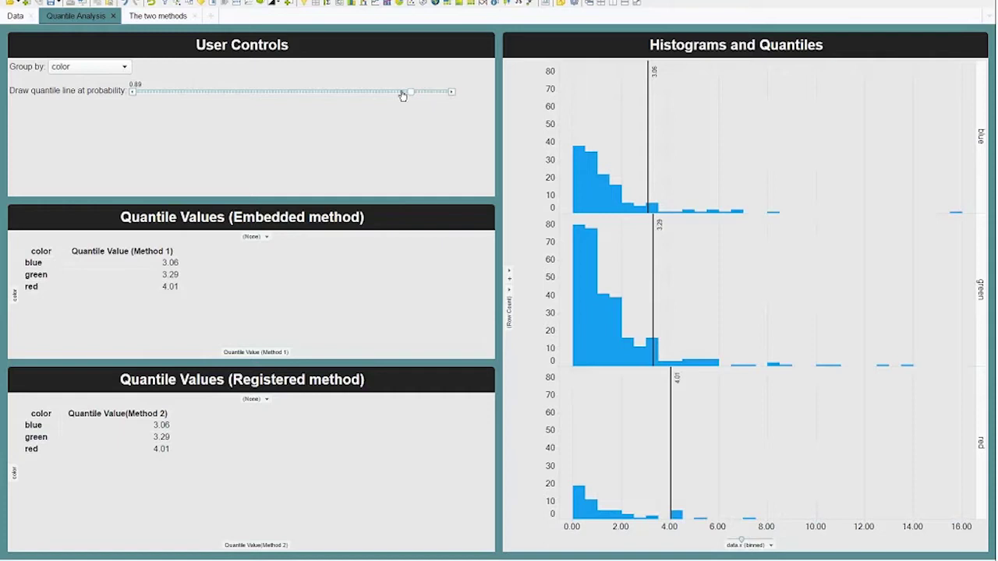
{"action": "left_click_drag", "start_coordinate": [402, 95], "coordinate": [434, 93]}
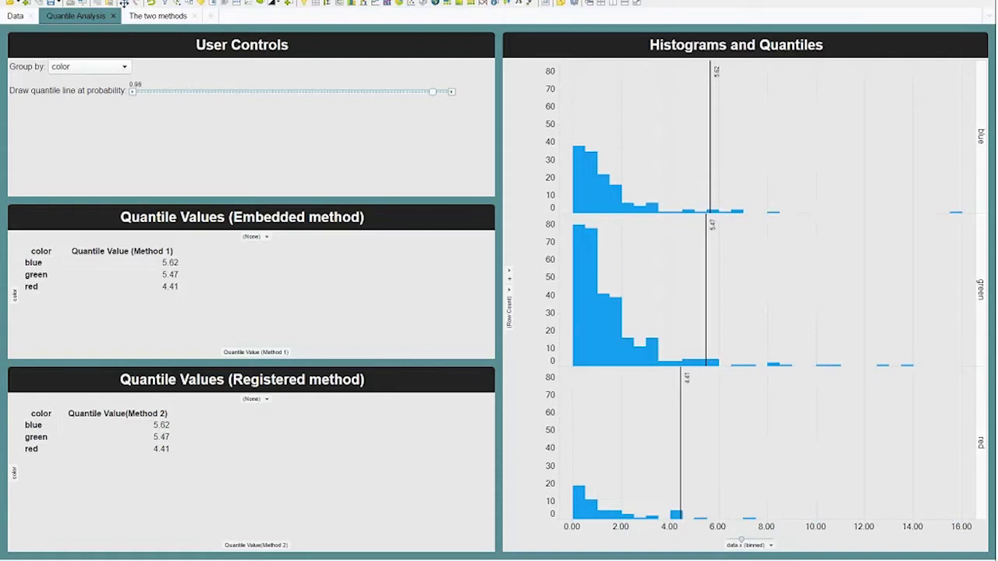
- Re-examine the input2[1] and na.rm=TRUE arguments in the TERRAgg_quantile function's script, and leave the function unmodified
{"action": "key", "text": "alt+e"}
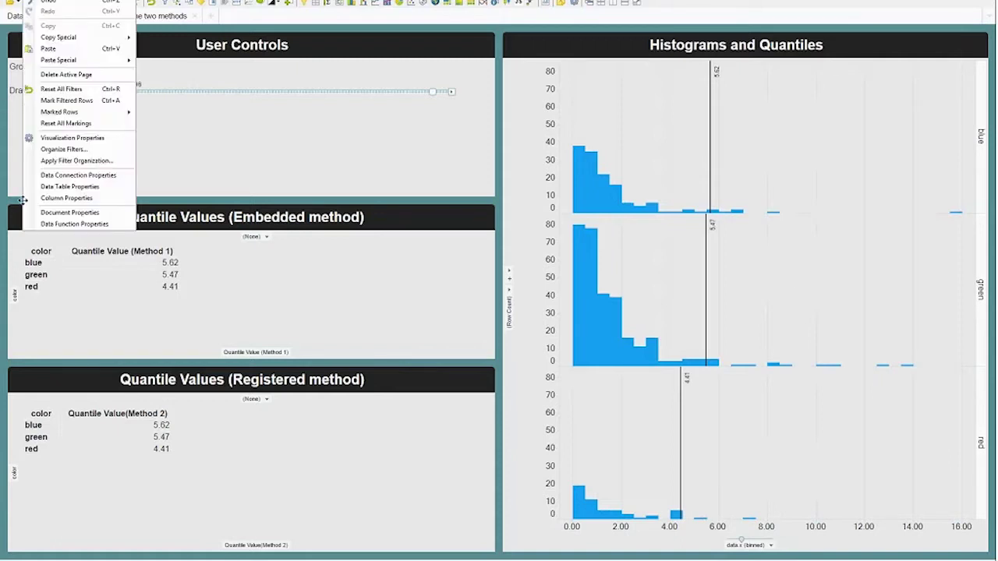
{"action": "left_click", "coordinate": [74, 224]}
{"action": "left_click", "coordinate": [408, 171]}
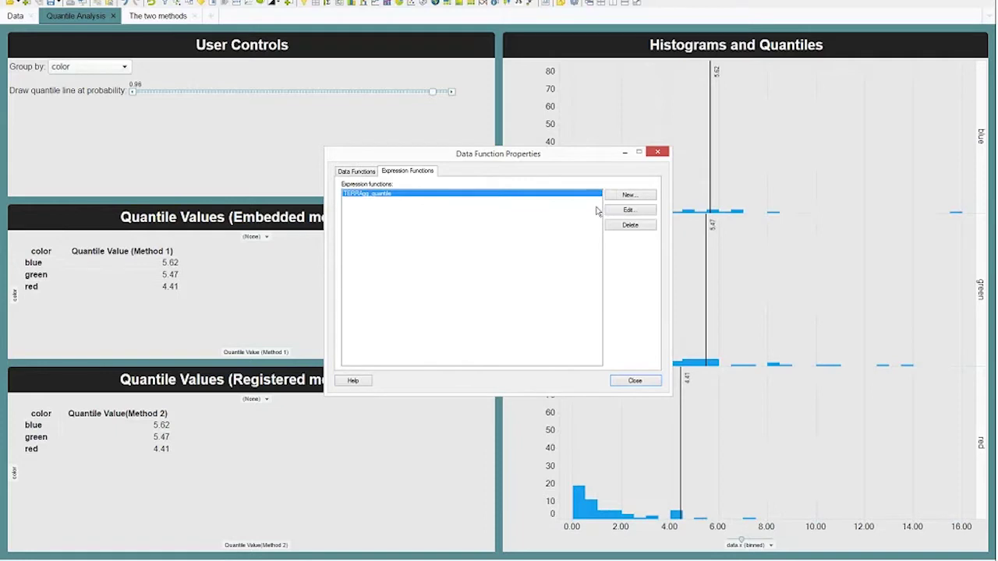
{"action": "left_click", "coordinate": [618, 211]}
{"action": "left_click_drag", "start_coordinate": [598, 270], "coordinate": [534, 269]}
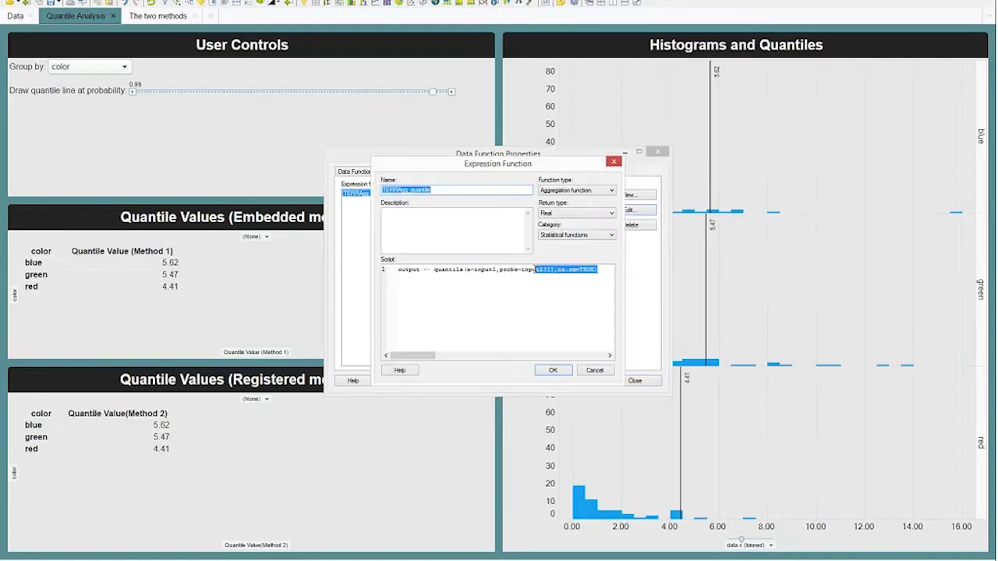
{"action": "left_click", "coordinate": [535, 270]}
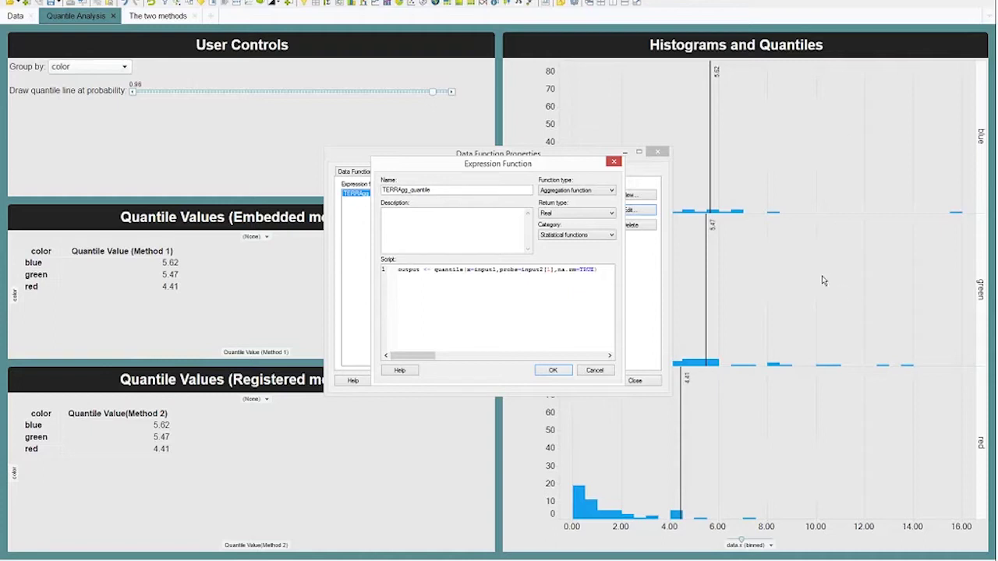
{"action": "left_click", "coordinate": [601, 374]}
{"action": "left_click", "coordinate": [646, 382]}
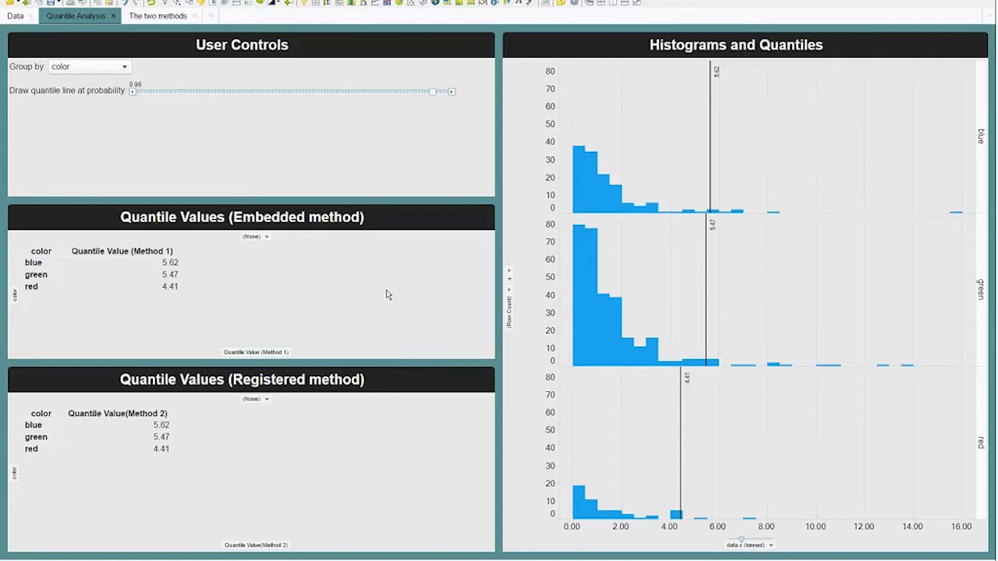
- Group the quantile analysis by letter and move the quantile line probability to 0.86 and on to 0.94
{"action": "left_click", "coordinate": [90, 71]}
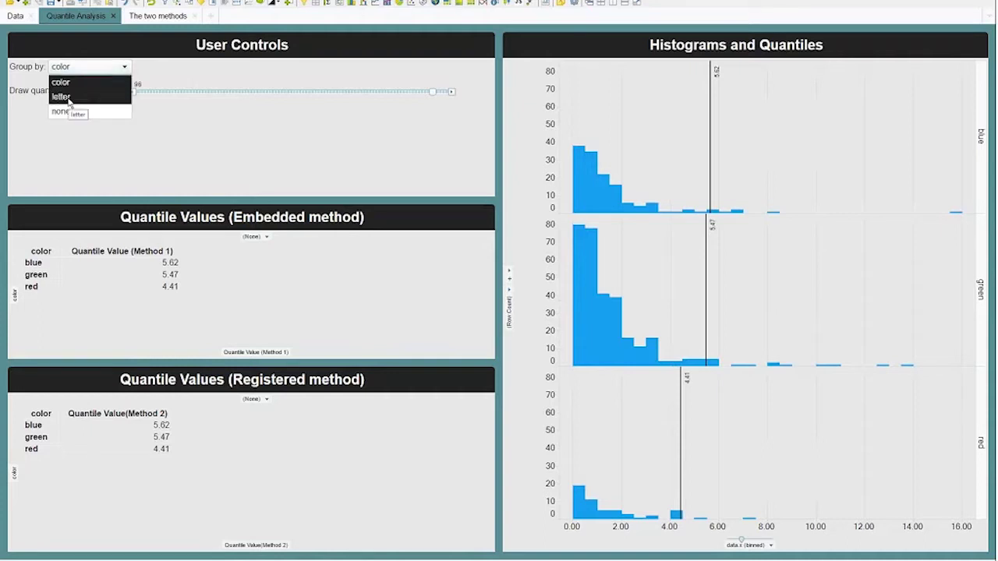
{"action": "left_click", "coordinate": [68, 100]}
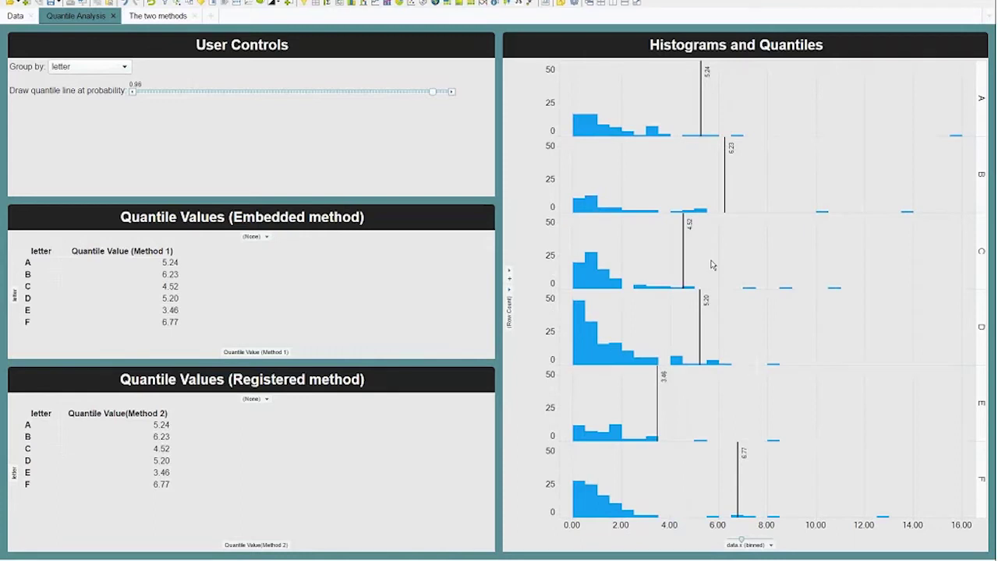
{"action": "left_click_drag", "start_coordinate": [434, 92], "coordinate": [405, 92]}
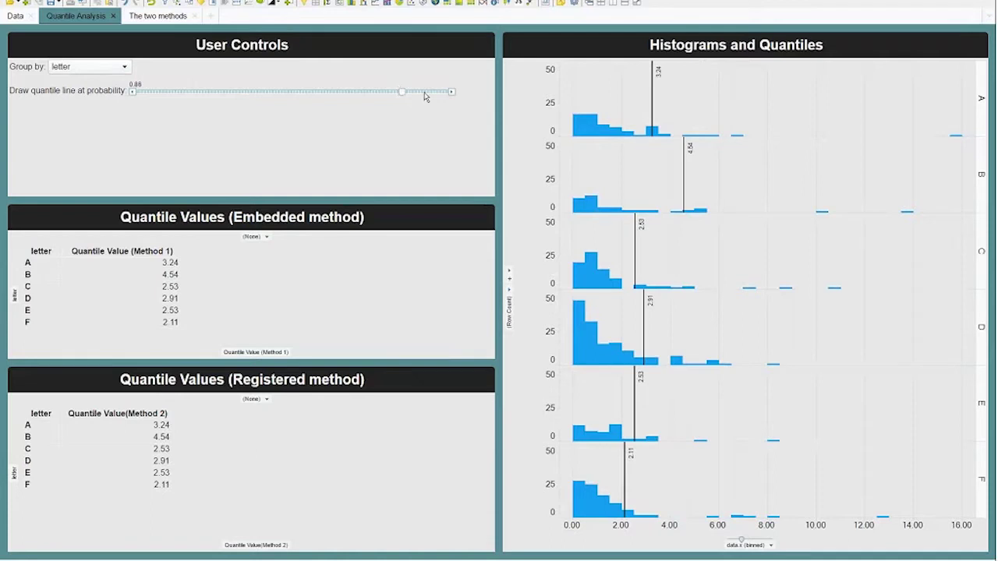
{"action": "left_click", "coordinate": [425, 92]}
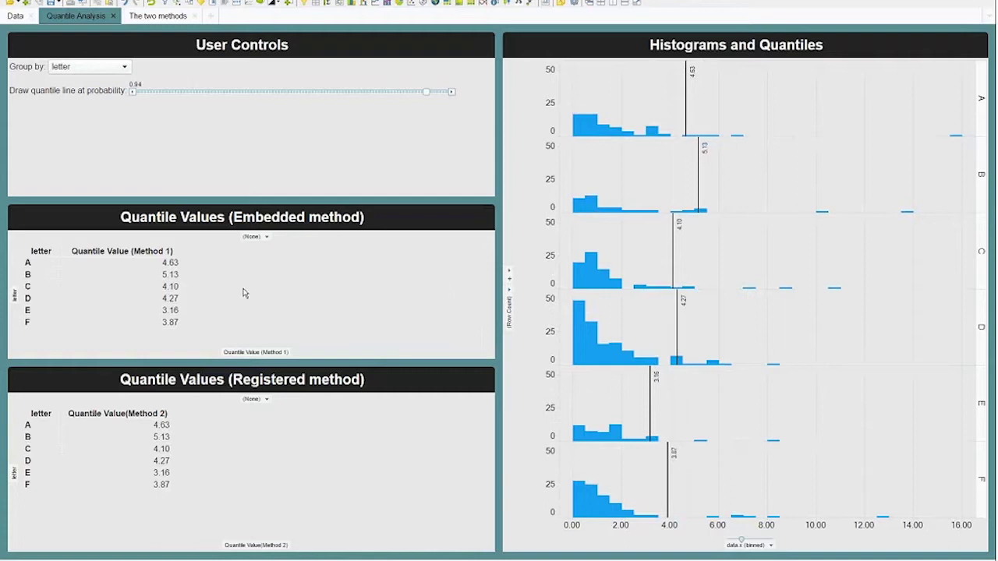
- Open the custom expression of the embedded method's quantile value axis and examine the quantile script inside TERRAggregation_Real
{"action": "right_click", "coordinate": [269, 353]}
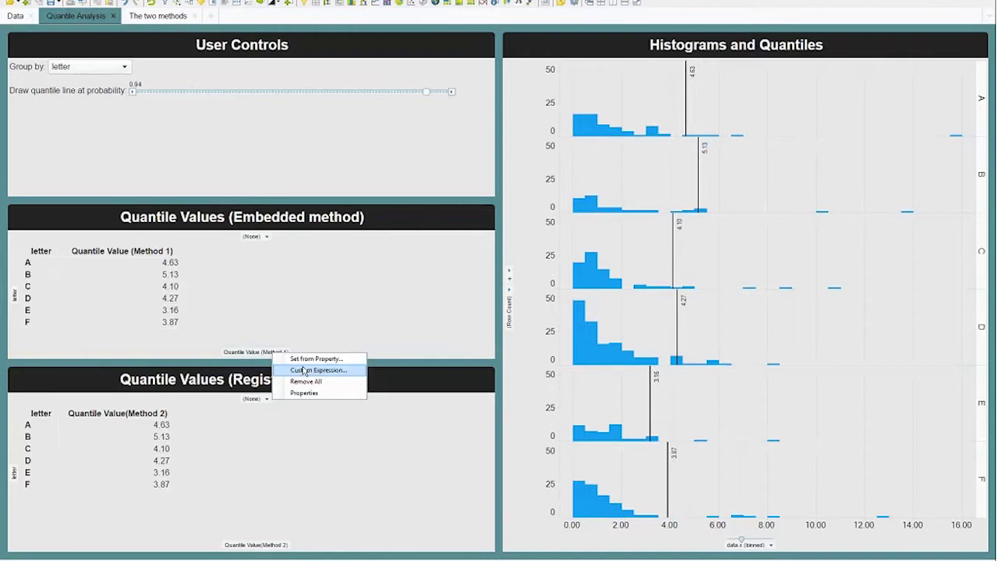
{"action": "left_click", "coordinate": [303, 371]}
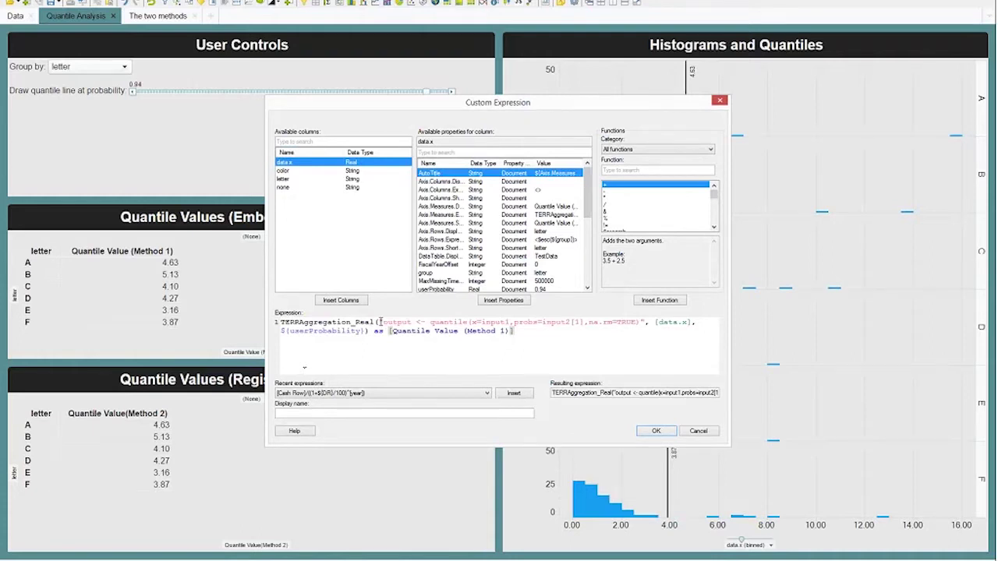
{"action": "left_click_drag", "start_coordinate": [381, 322], "coordinate": [538, 322]}
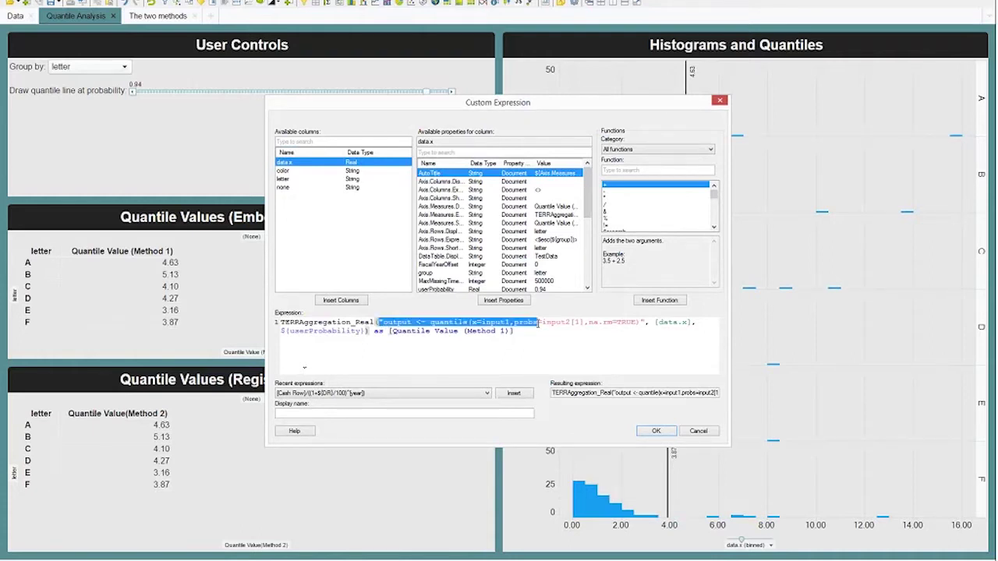
{"action": "left_click", "coordinate": [475, 334]}
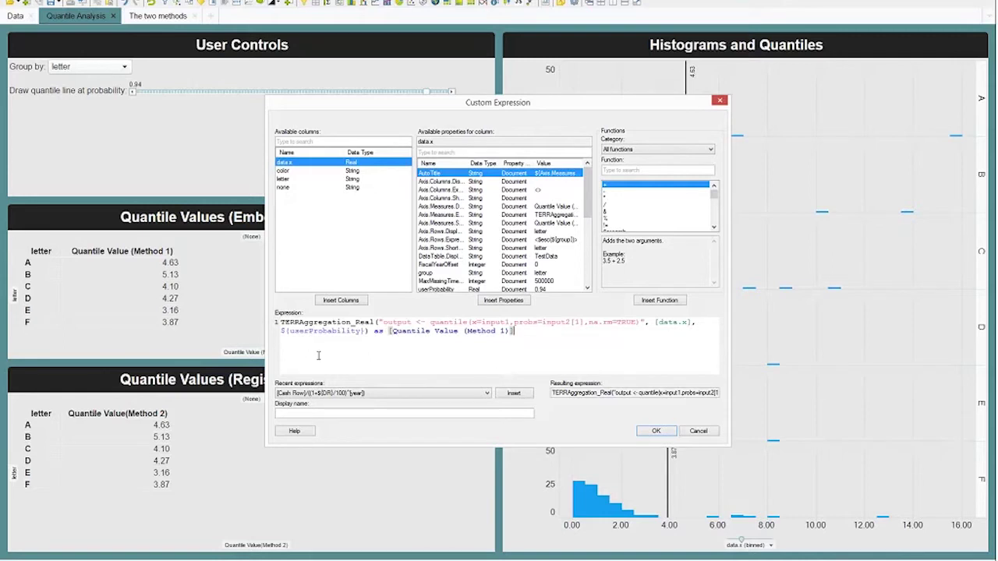
{"action": "left_click", "coordinate": [278, 324]}
{"action": "left_click", "coordinate": [328, 343]}
- Browse the Statistical functions category for the TERR and TERRAggregation functions, reading the descriptions up to TERRAggregation_Real
{"action": "left_click", "coordinate": [639, 150]}
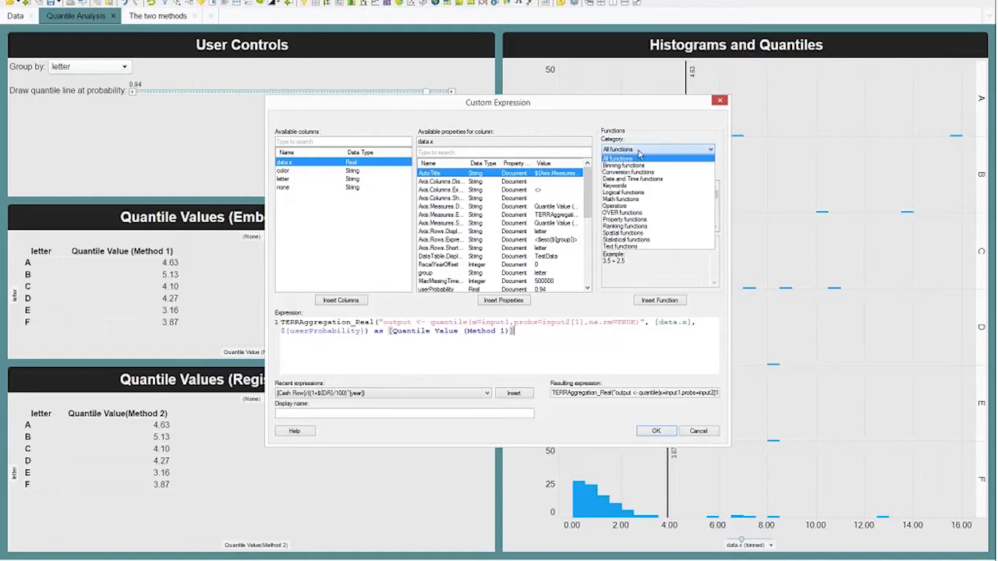
{"action": "left_click", "coordinate": [650, 241]}
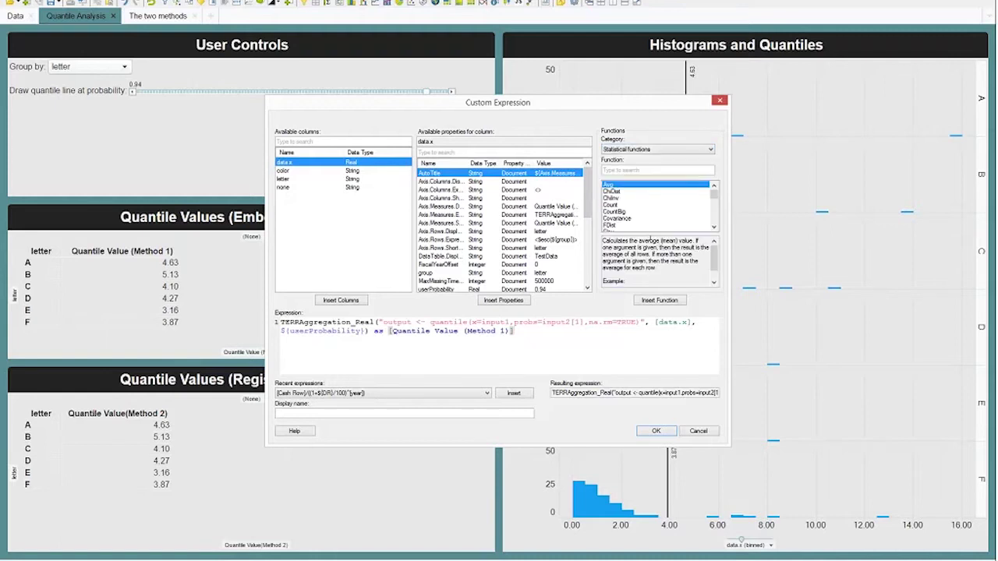
{"action": "left_click_drag", "start_coordinate": [714, 192], "coordinate": [718, 213]}
{"action": "left_click", "coordinate": [633, 199]}
{"action": "left_click", "coordinate": [641, 211]}
{"action": "left_click", "coordinate": [635, 219]}
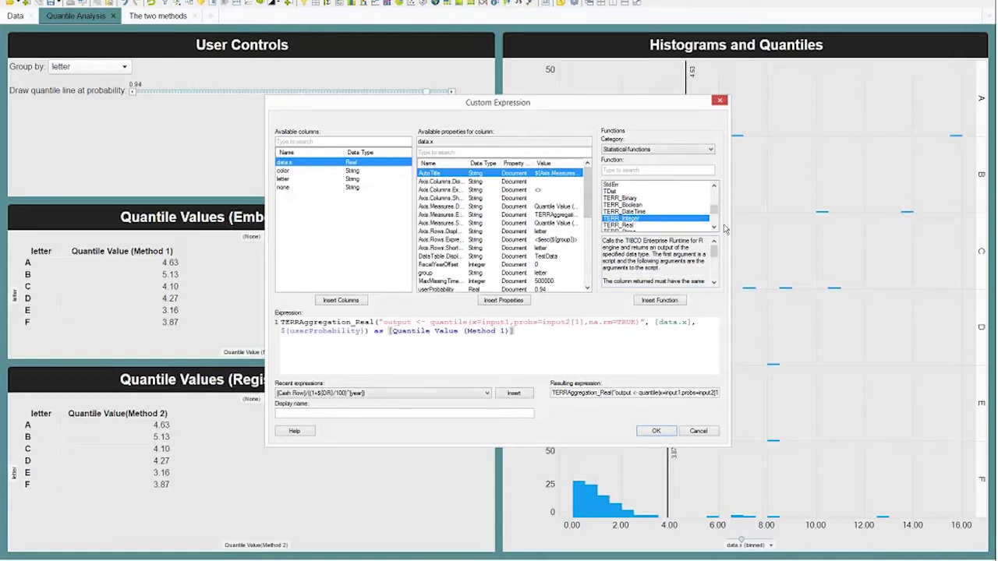
{"action": "scroll", "coordinate": [713, 231], "scroll_direction": "down", "scroll_amount": 3}
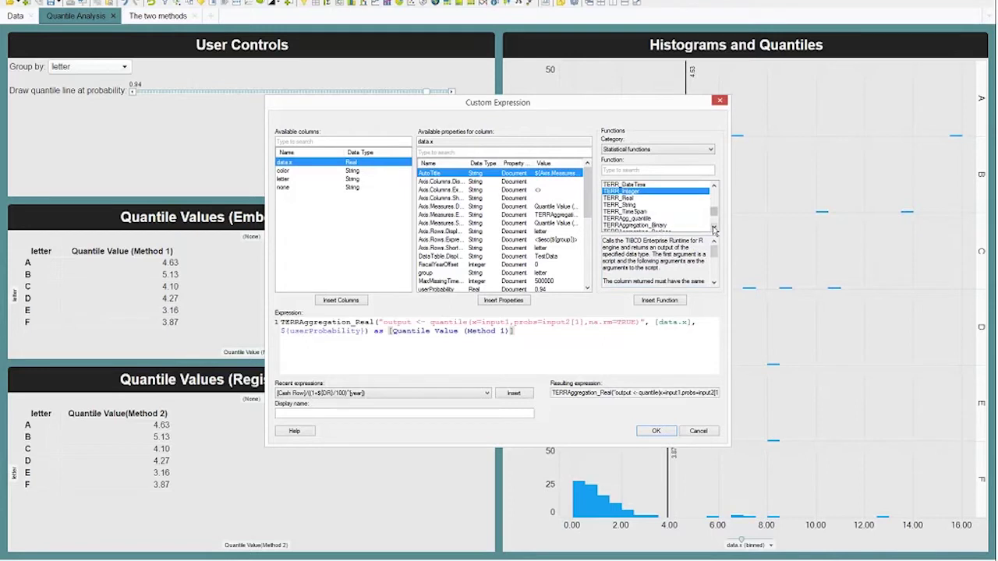
{"action": "left_click", "coordinate": [651, 208]}
{"action": "left_click", "coordinate": [651, 198]}
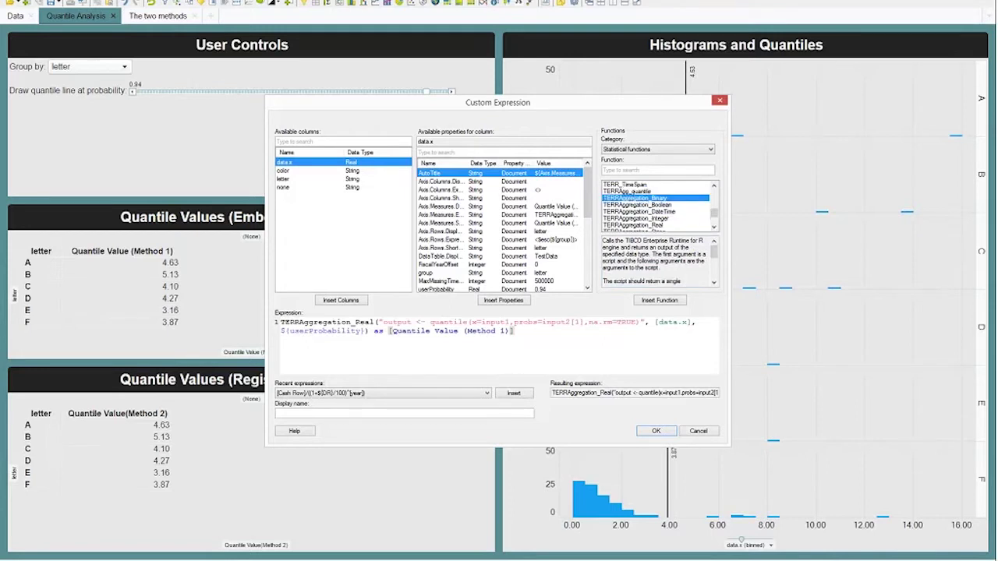
{"action": "left_click", "coordinate": [655, 225]}
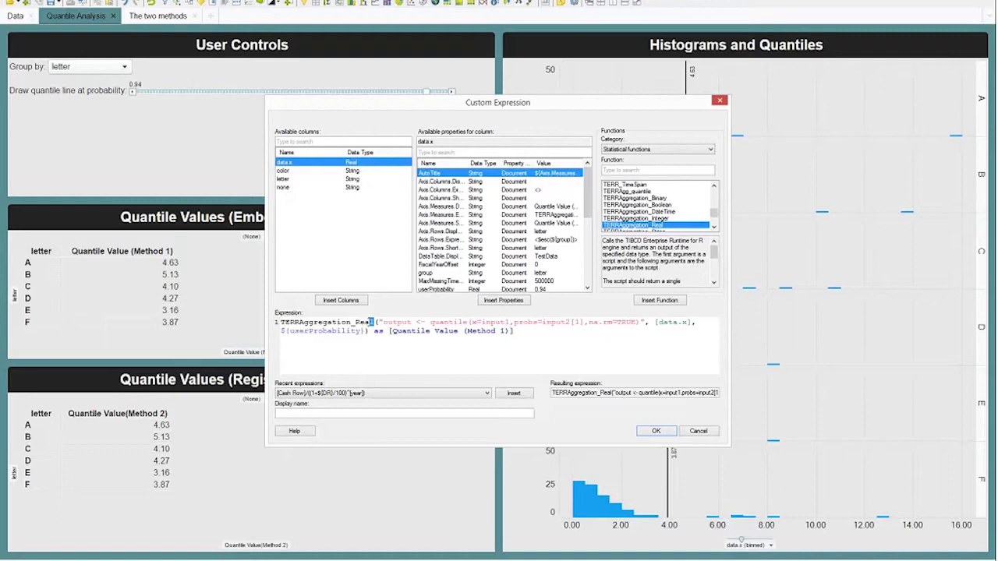
- Compare the Real return type in the expression with the registered TERRAgg_quantile function's listing, and leave the expression unchanged
{"action": "left_click_drag", "start_coordinate": [371, 321], "coordinate": [355, 322]}
{"action": "scroll", "coordinate": [680, 211], "scroll_direction": "up", "scroll_amount": 1}
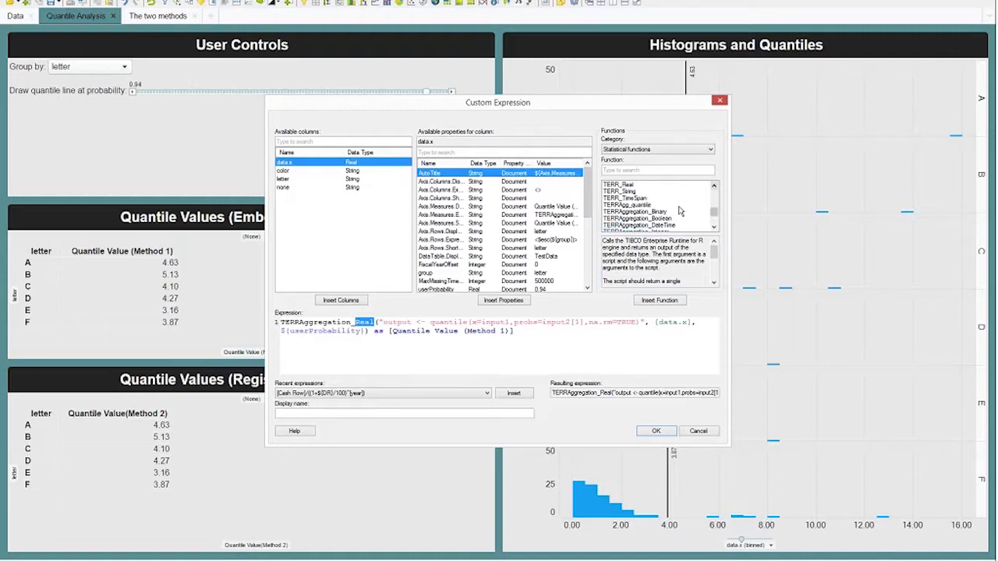
{"action": "left_click", "coordinate": [652, 206]}
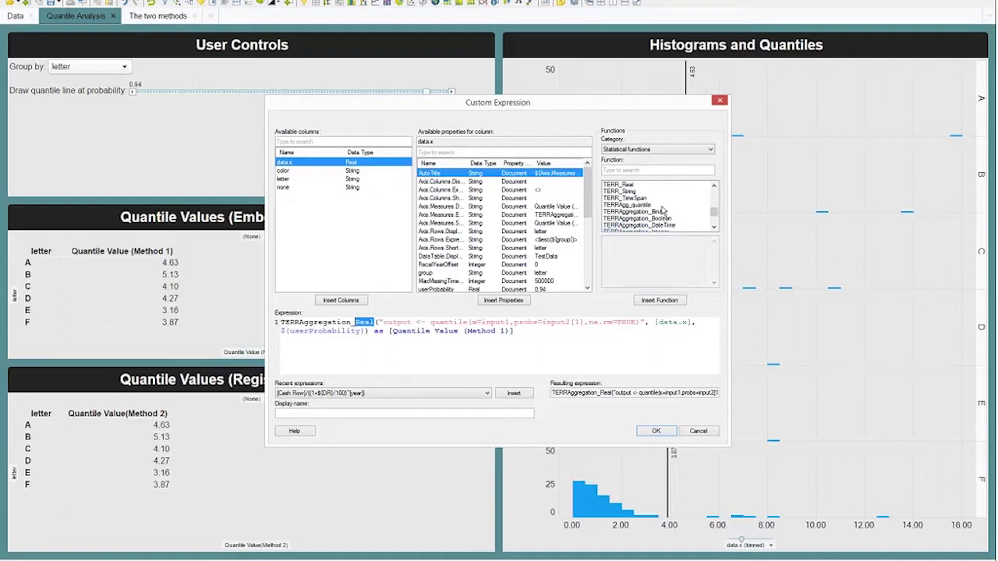
{"action": "left_click", "coordinate": [652, 205]}
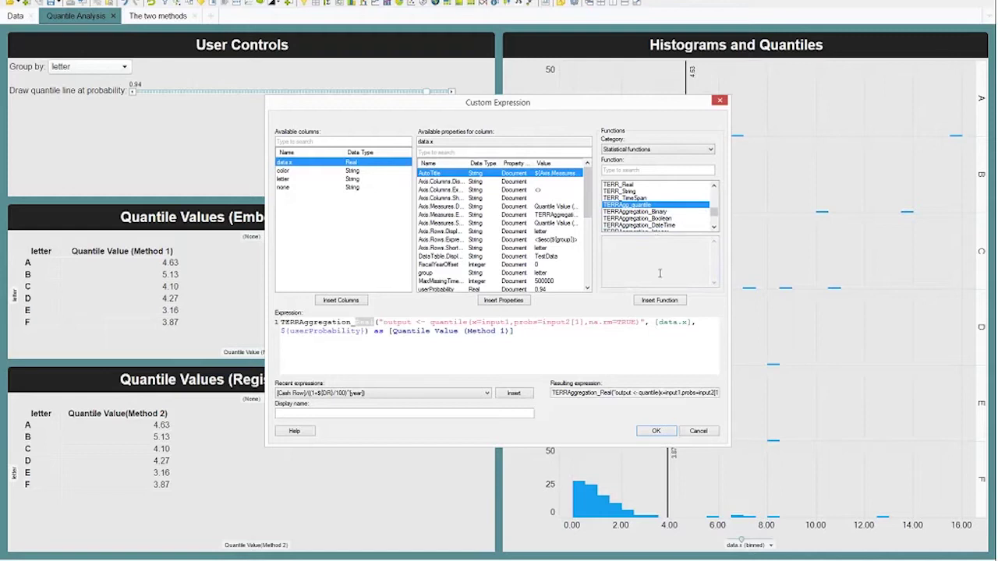
{"action": "left_click", "coordinate": [698, 432]}
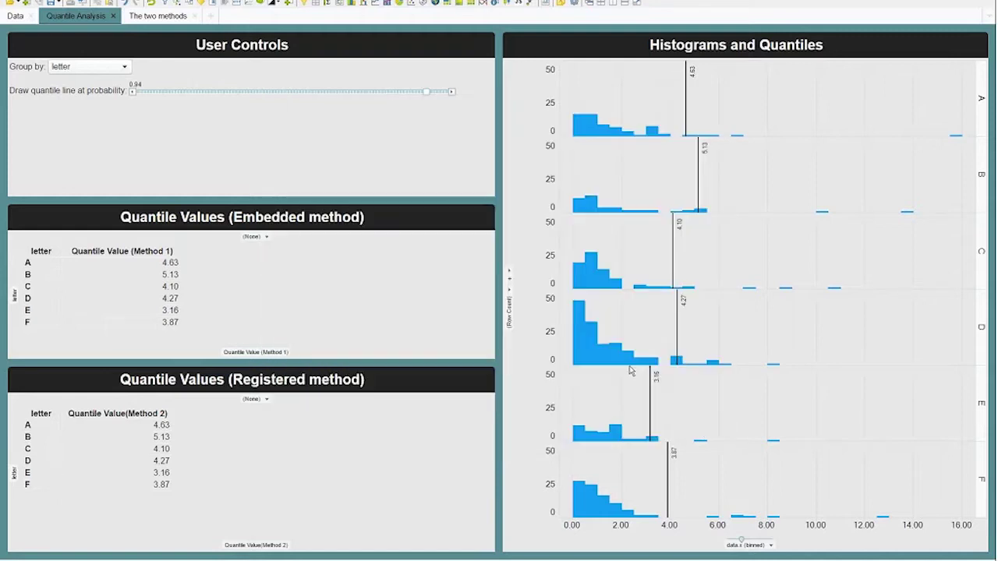
- Review the return type and function type options of a new expression function, trying Aggregation function, and discard it
{"action": "left_click", "coordinate": [28, 4]}
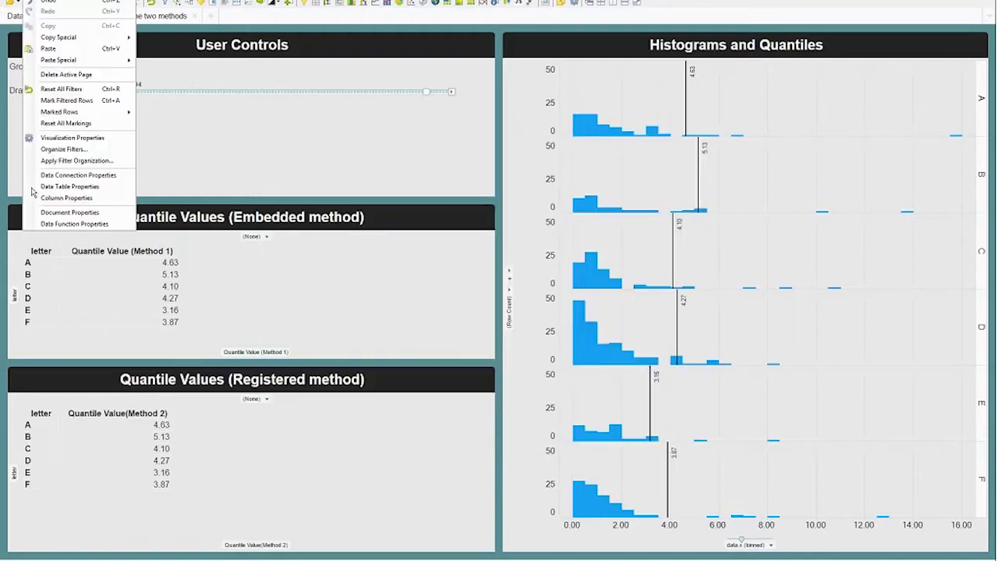
{"action": "left_click", "coordinate": [56, 228]}
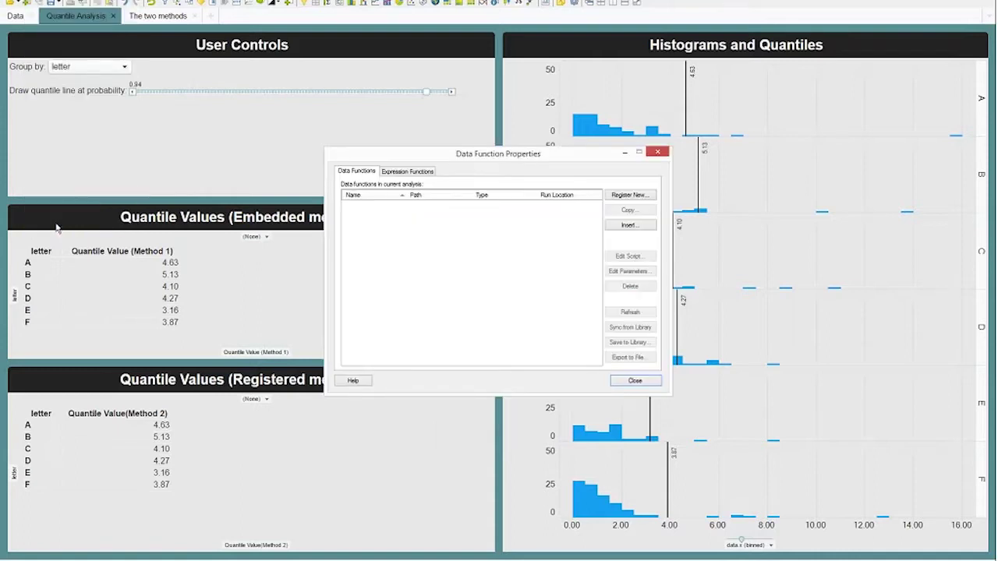
{"action": "left_click", "coordinate": [394, 172]}
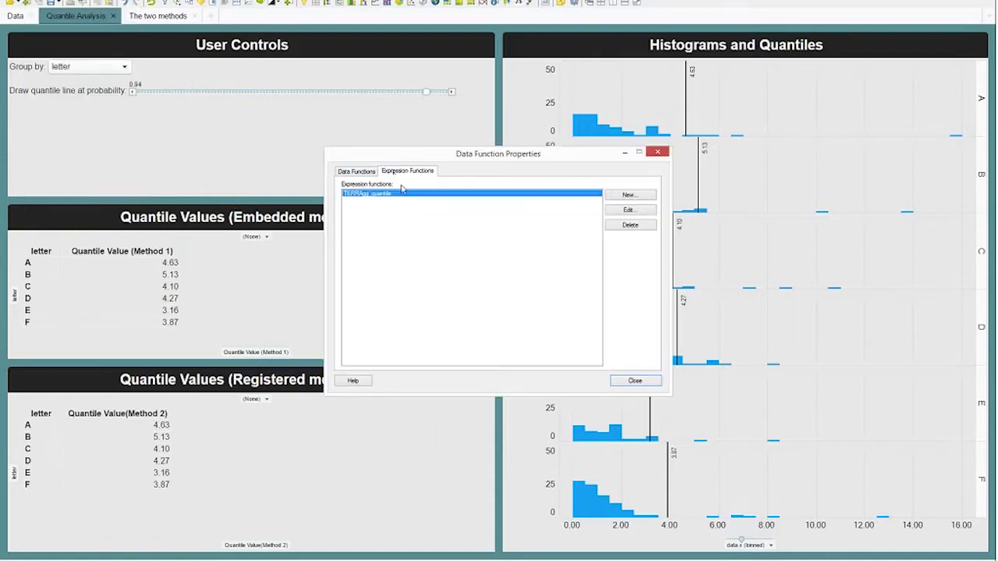
{"action": "left_click", "coordinate": [629, 196]}
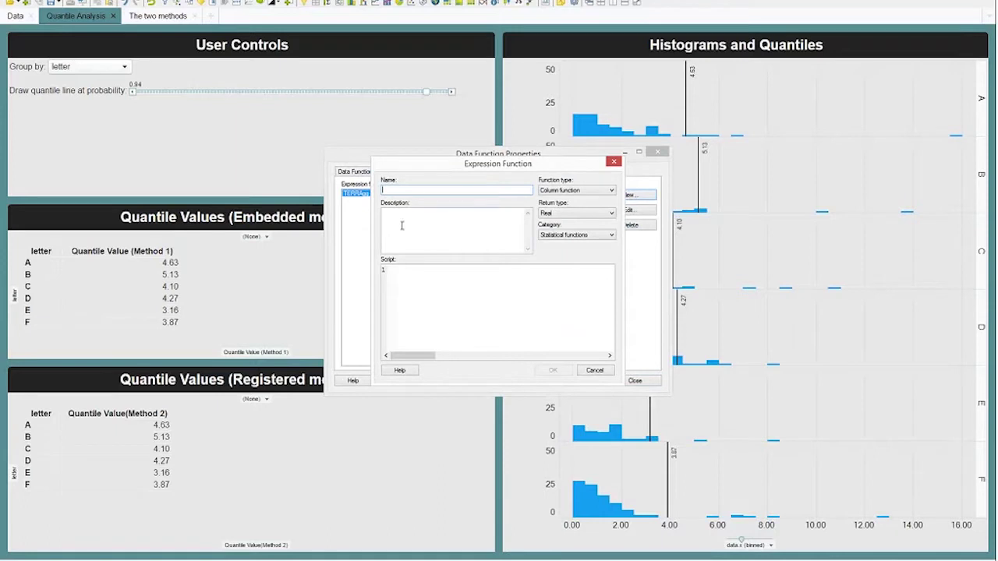
{"action": "left_click", "coordinate": [558, 215]}
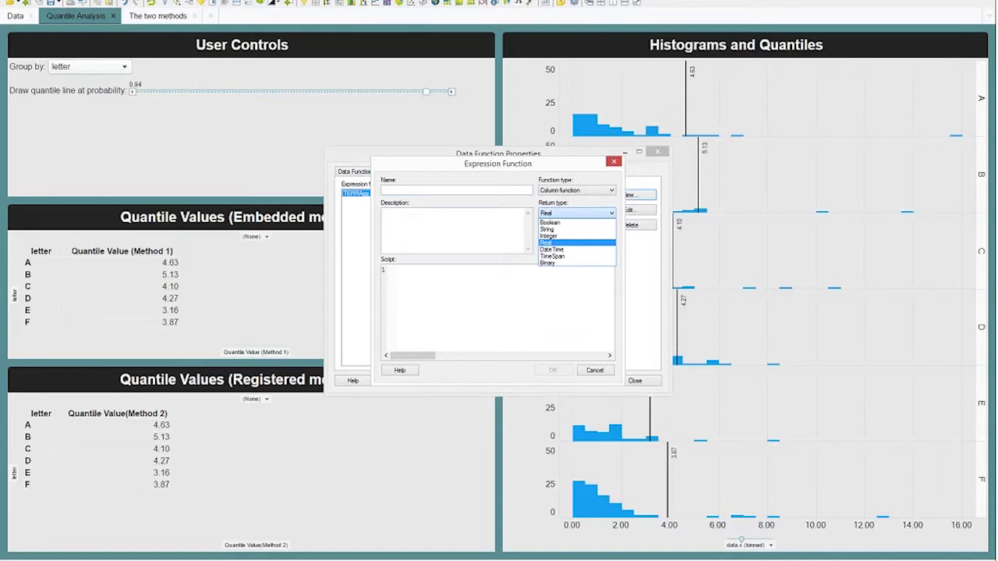
{"action": "left_click", "coordinate": [577, 191]}
{"action": "left_click", "coordinate": [577, 191]}
{"action": "left_click", "coordinate": [577, 207]}
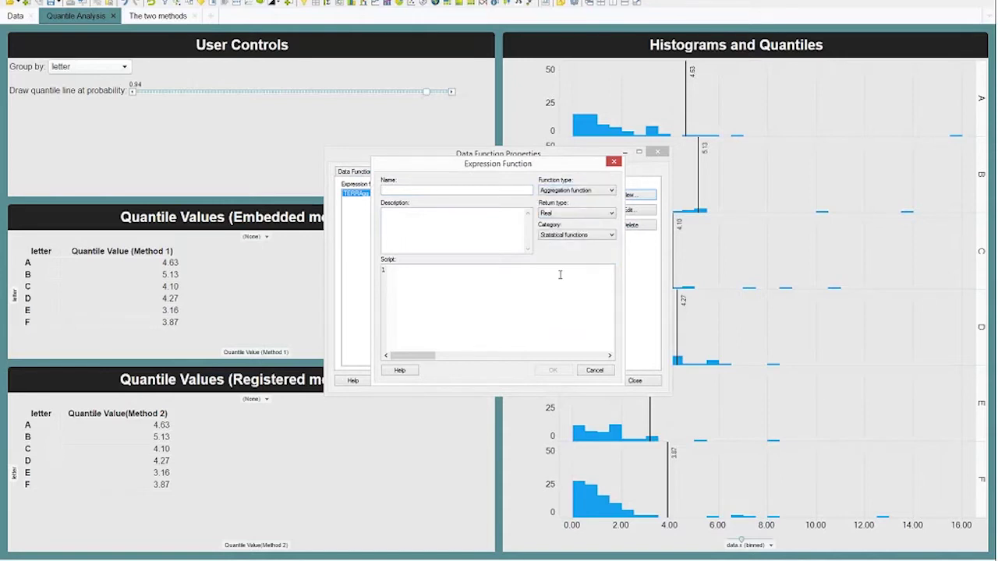
{"action": "left_click", "coordinate": [593, 192]}
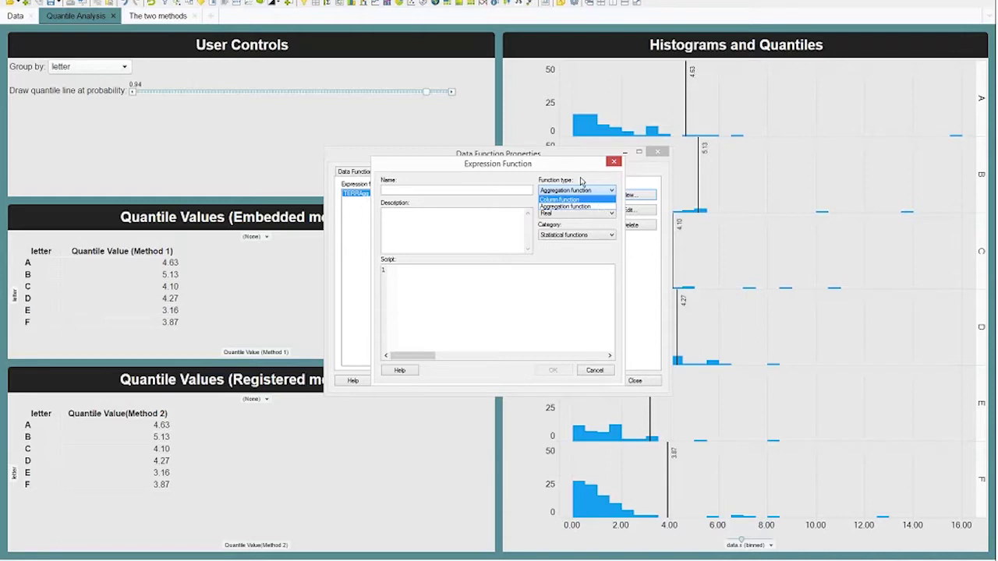
{"action": "left_click", "coordinate": [580, 182]}
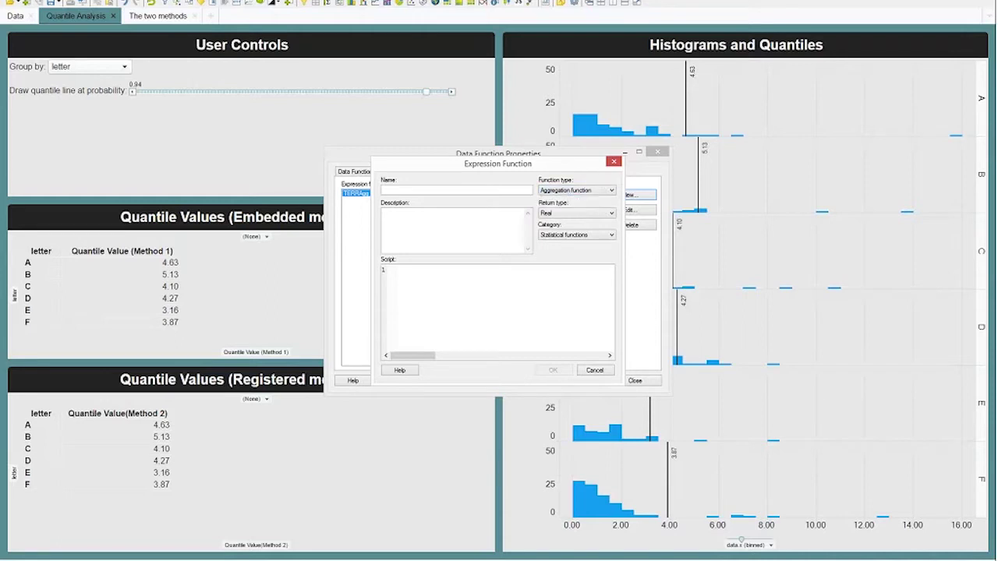
{"action": "left_click", "coordinate": [595, 370]}
{"action": "left_click", "coordinate": [644, 381]}
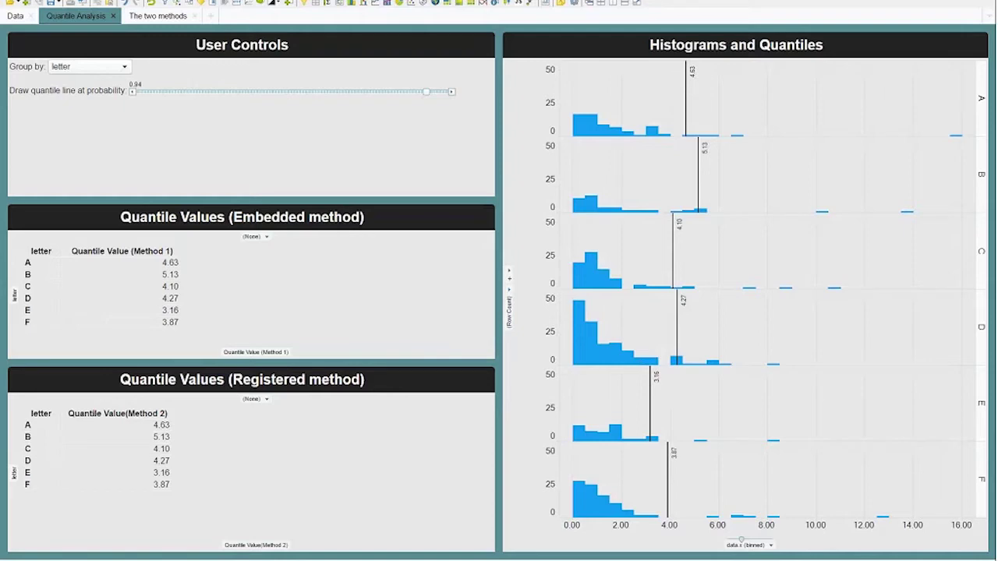
- Switch to the NPV_Example analysis and slightly enlarge the Cash Flow per year chart below the scenario text
{"action": "mouse_move", "coordinate": [175, 557]}
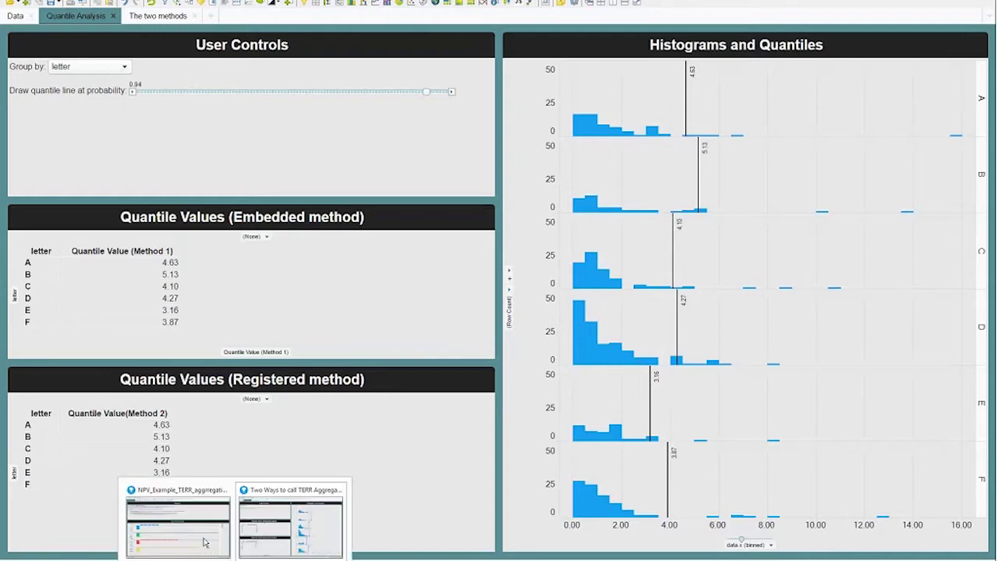
{"action": "left_click", "coordinate": [164, 528]}
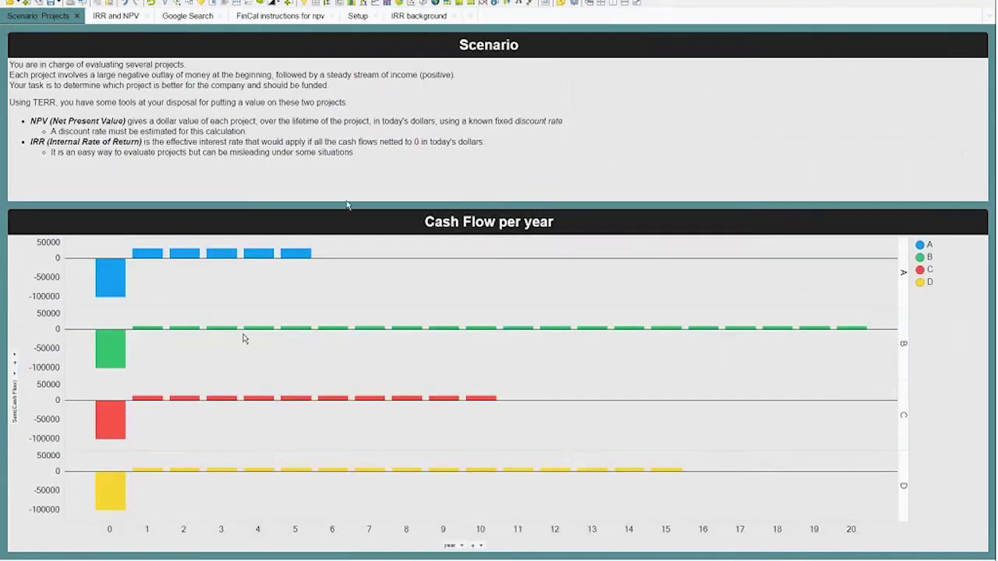
{"action": "left_click_drag", "start_coordinate": [347, 204], "coordinate": [347, 195]}
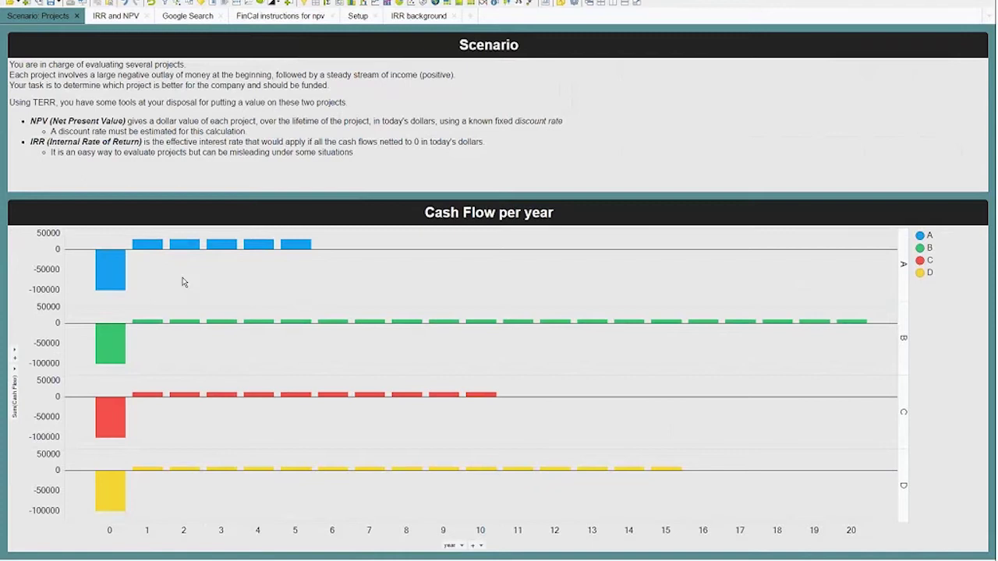
- On the IRR and NPV page, retitle the Summed Cash Flow chart as "Summed discounted Cash Flow"
{"action": "mouse_move", "coordinate": [115, 269]}
{"action": "left_click", "coordinate": [115, 17]}
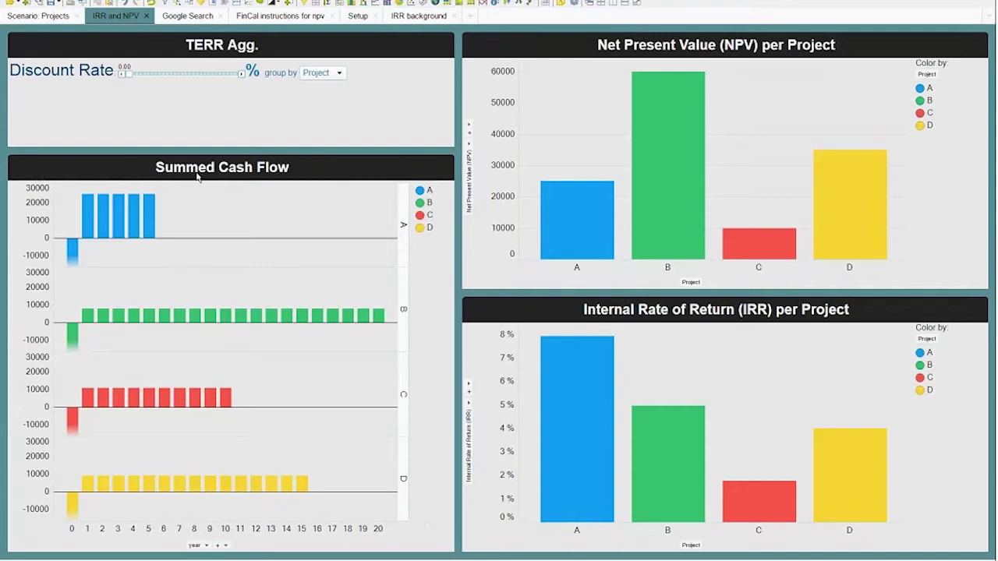
{"action": "double_click", "coordinate": [228, 168]}
{"action": "key", "text": "BackSpace"}
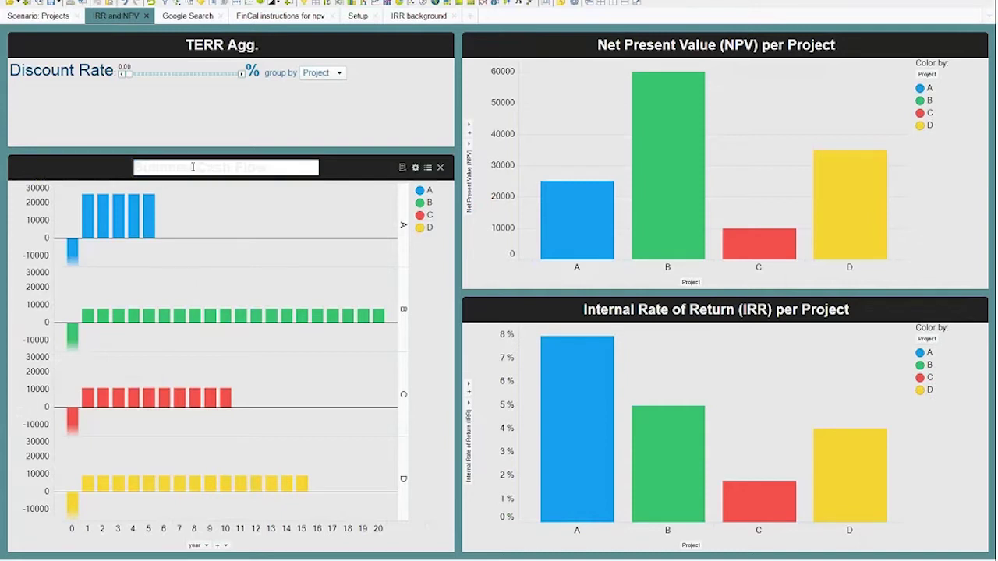
{"action": "type", "text": "Discount"}
{"action": "key", "text": "Return"}
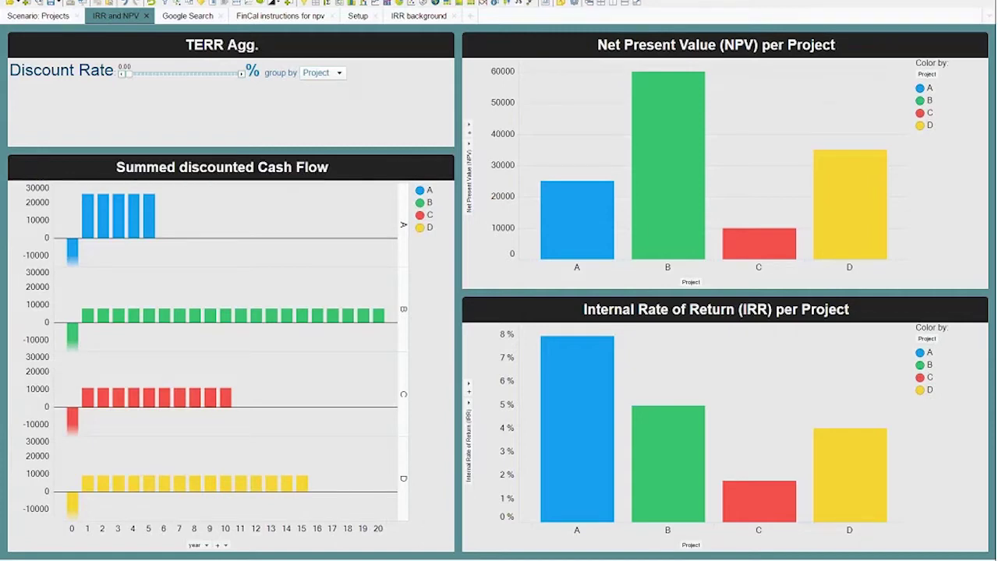
- Set the discount rate for the project cash flows to 4.00 %
{"action": "left_click_drag", "start_coordinate": [132, 80], "coordinate": [188, 78]}
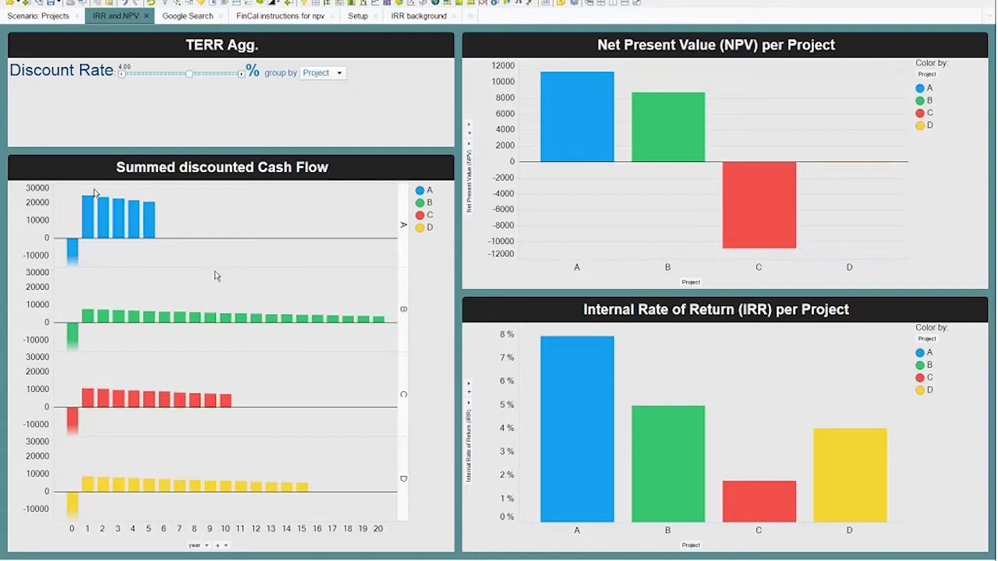
{"action": "mouse_move", "coordinate": [608, 334]}
- Review the script, description and return type of the TERR_Agg_NPV expression function without changing it
{"action": "key", "text": "alt+e"}
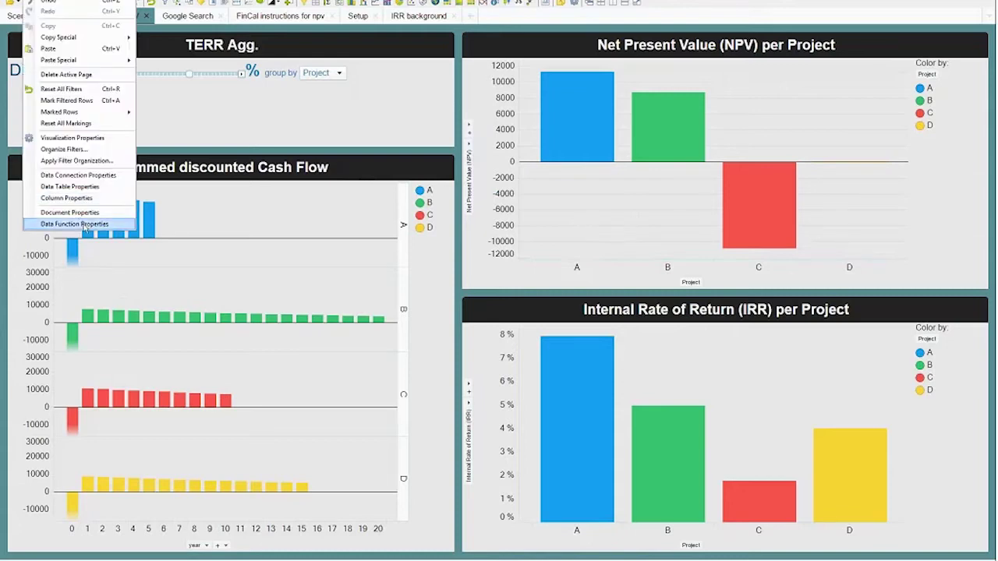
{"action": "left_click", "coordinate": [84, 225]}
{"action": "left_click", "coordinate": [407, 171]}
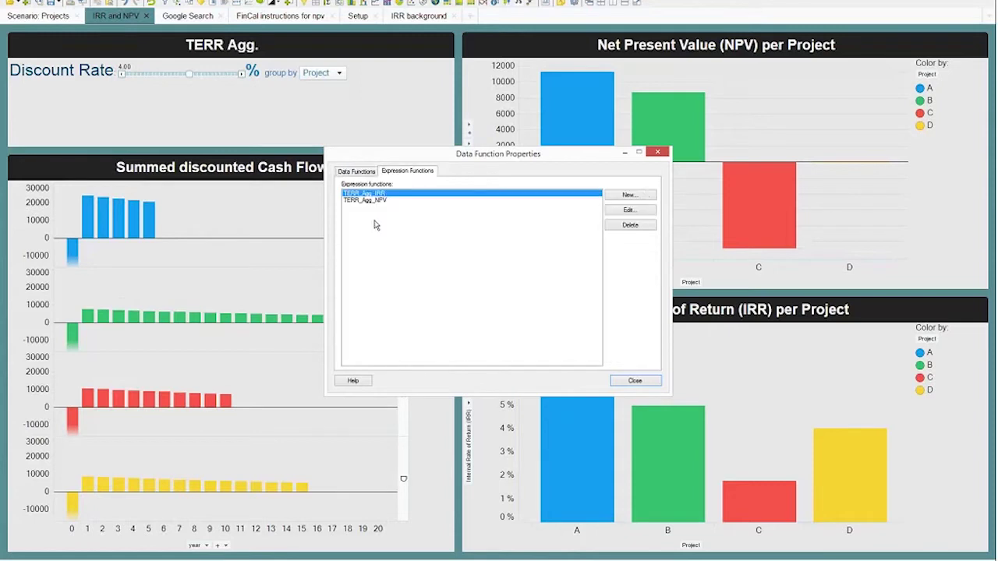
{"action": "left_click", "coordinate": [380, 200]}
{"action": "key", "text": "Up"}
{"action": "left_click", "coordinate": [379, 201]}
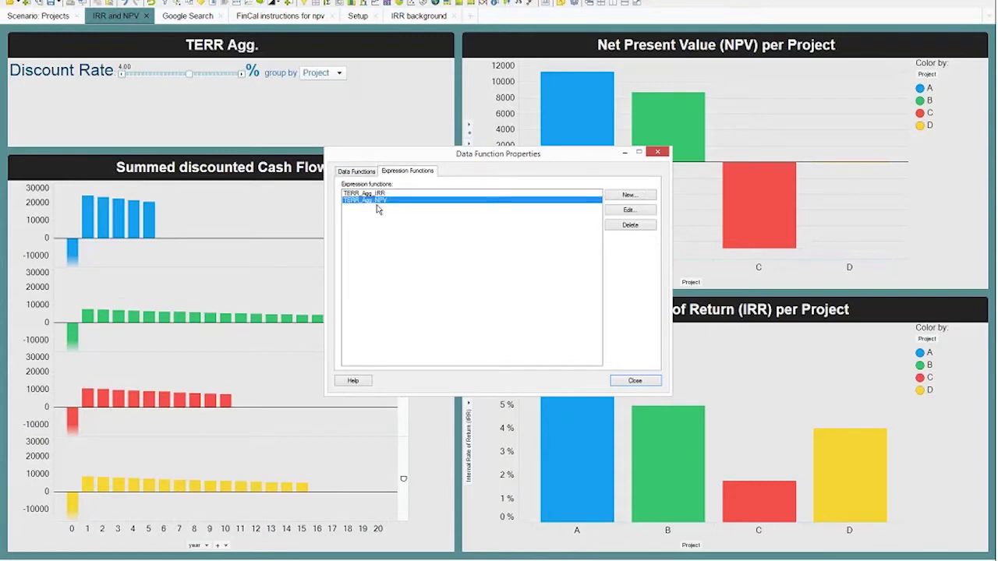
{"action": "left_click", "coordinate": [625, 214]}
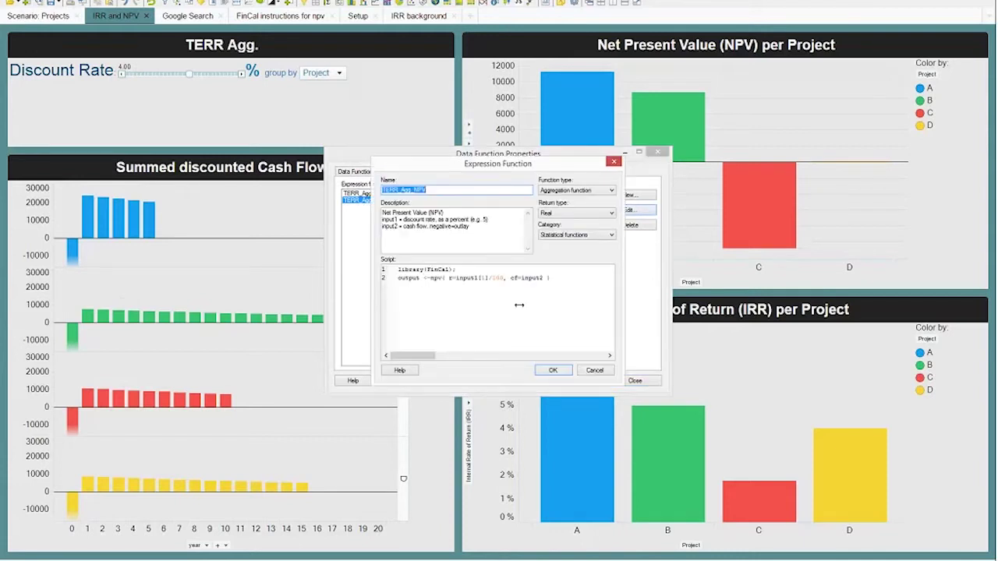
{"action": "left_click", "coordinate": [474, 295]}
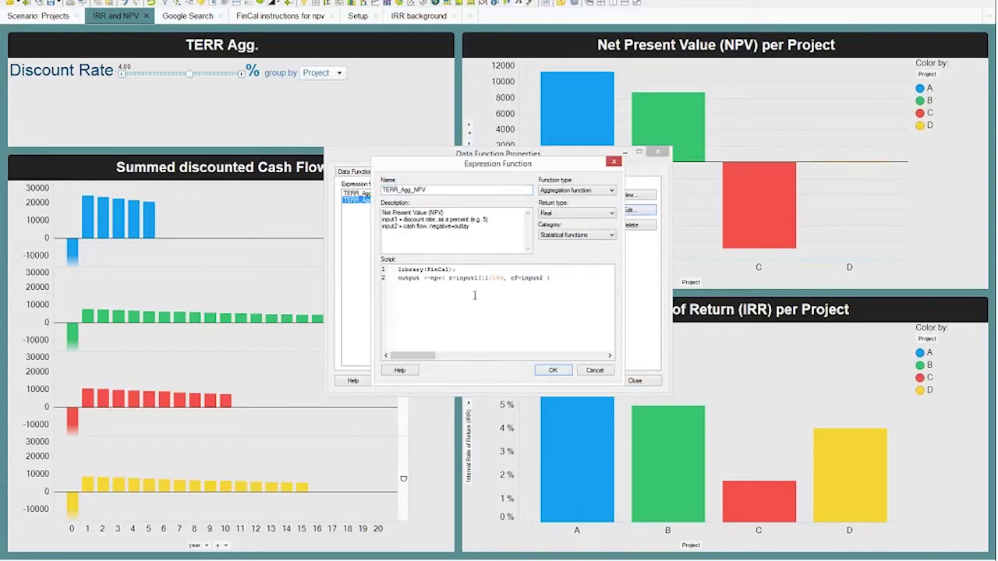
{"action": "left_click", "coordinate": [470, 270]}
{"action": "left_click", "coordinate": [597, 372]}
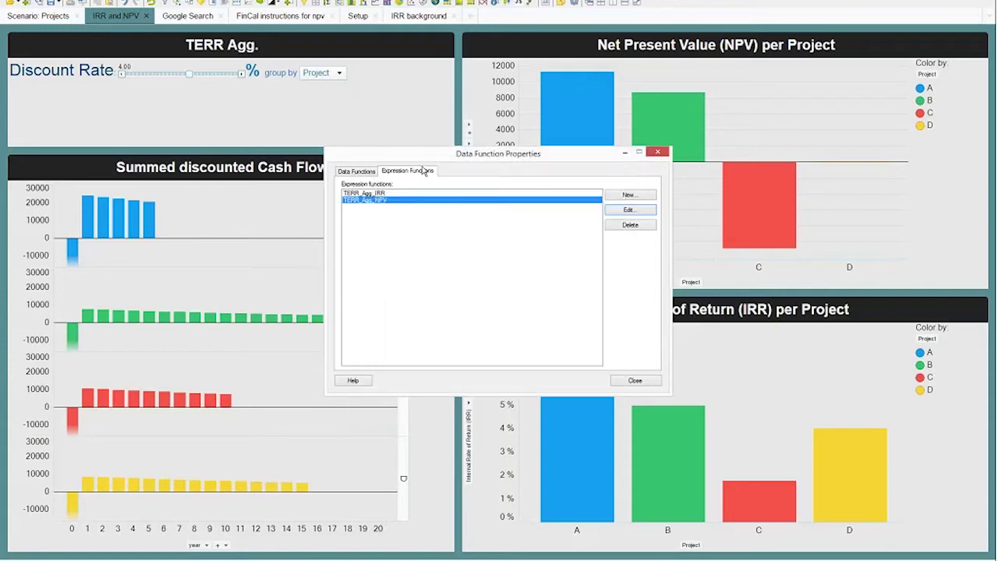
- Review the definition of the TERR_Agg_IRR expression function and leave the data function properties without changes
{"action": "left_click", "coordinate": [382, 193]}
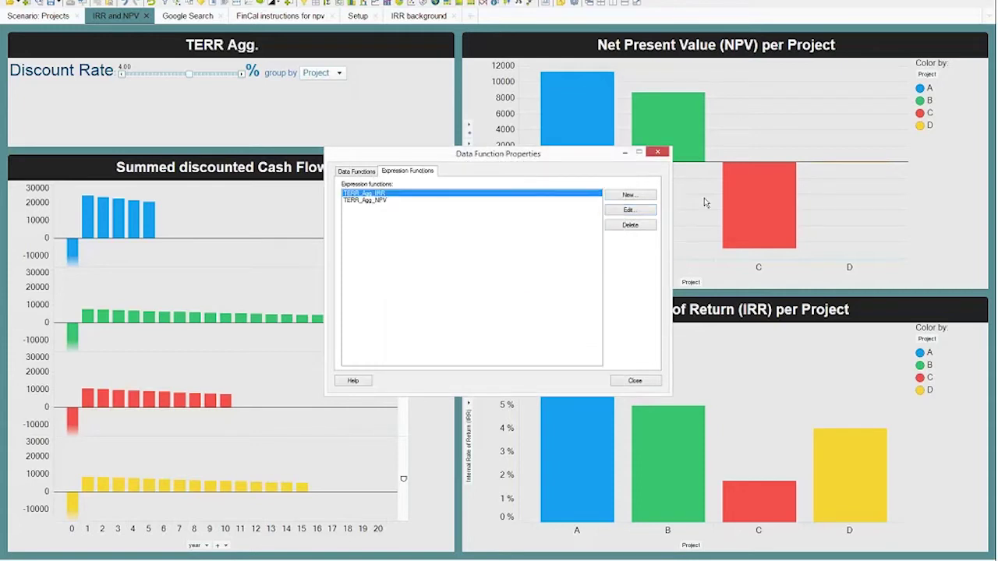
{"action": "left_click", "coordinate": [628, 211]}
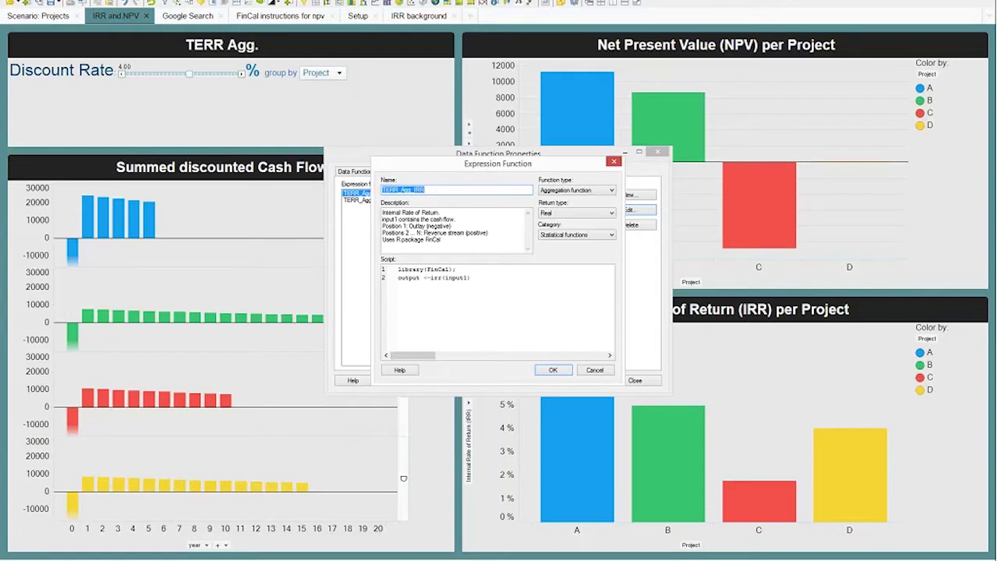
{"action": "left_click", "coordinate": [595, 370]}
{"action": "left_click", "coordinate": [619, 381]}
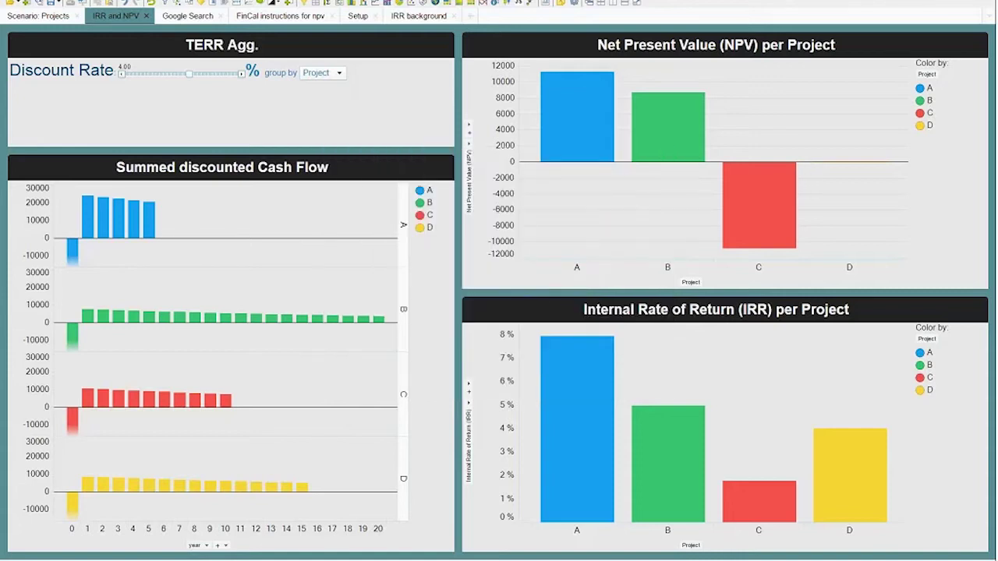
- Lower the discount rate to 2.50 % and on to 1.75 %, and inspect the projects' internal rates of return
{"action": "left_click_drag", "start_coordinate": [191, 76], "coordinate": [169, 80]}
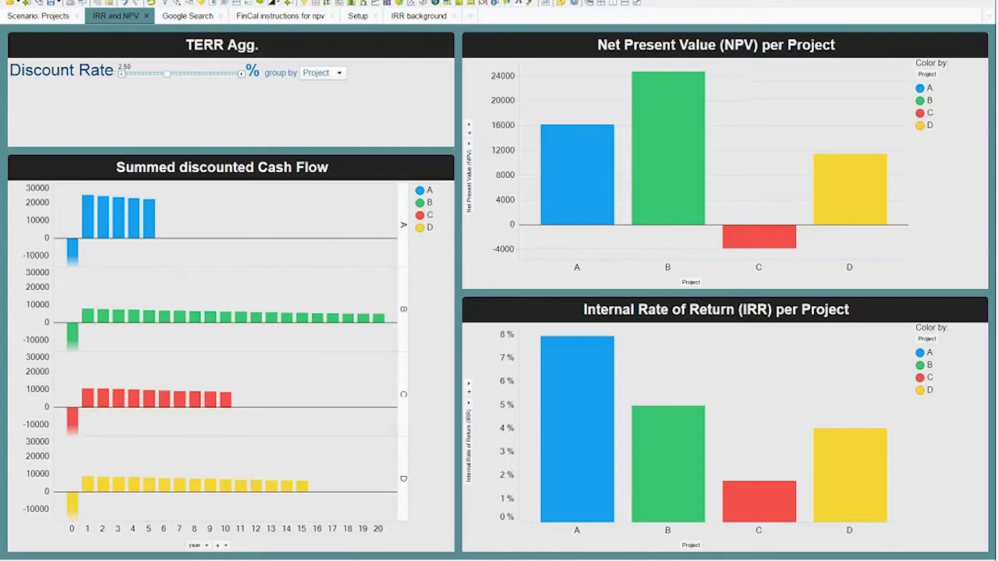
{"action": "left_click_drag", "start_coordinate": [166, 73], "coordinate": [155, 74]}
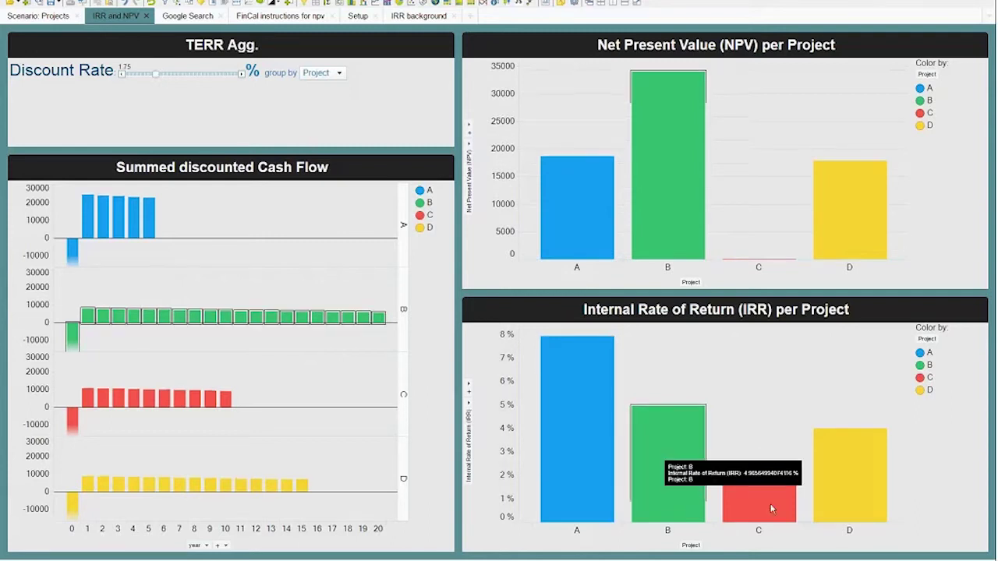
{"action": "mouse_move", "coordinate": [772, 447]}
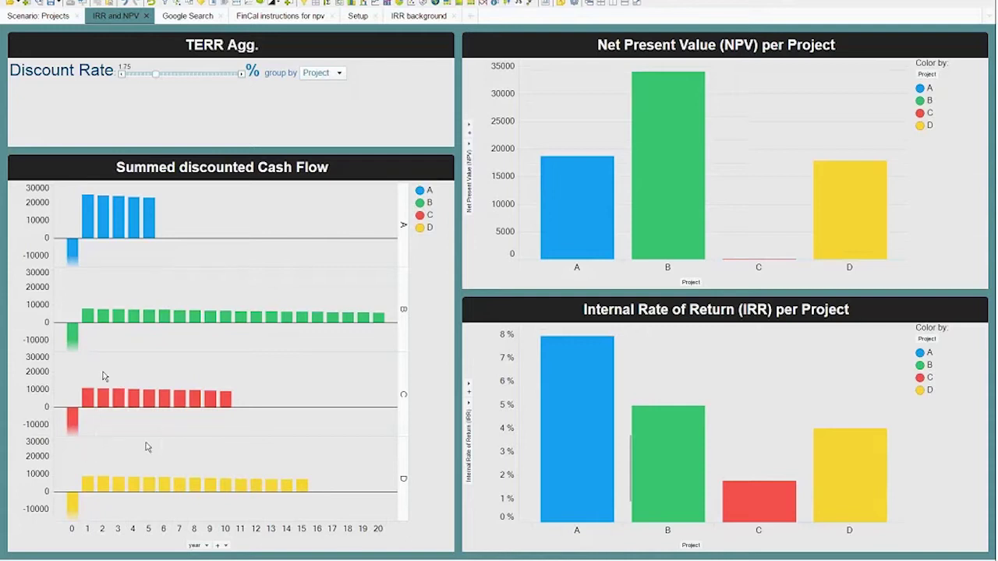
{"action": "mouse_move", "coordinate": [147, 401]}
- Look at the Google Search page about the R package FinCal and open the page of FinCal instructions for npv
{"action": "left_click", "coordinate": [179, 17]}
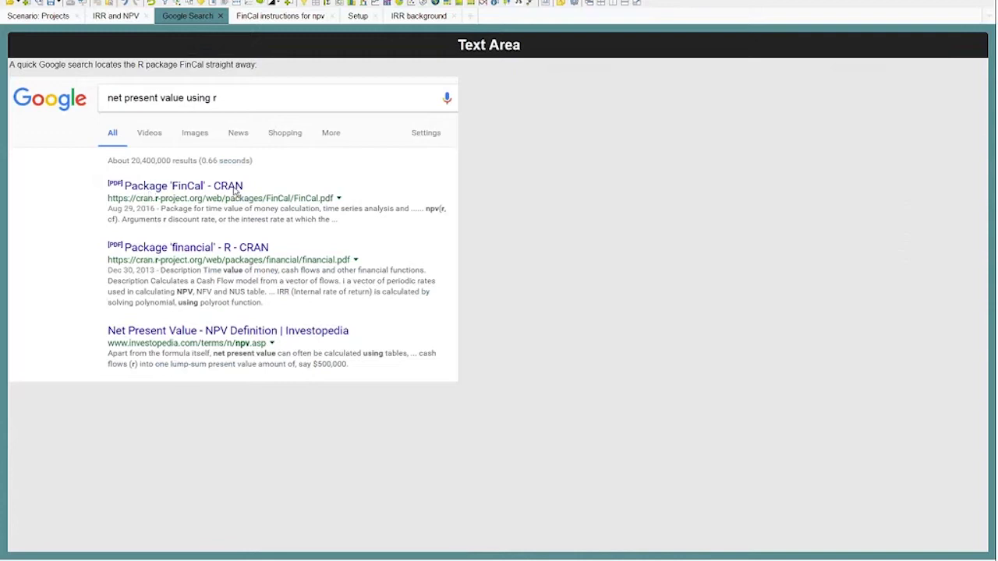
{"action": "left_click", "coordinate": [261, 16]}
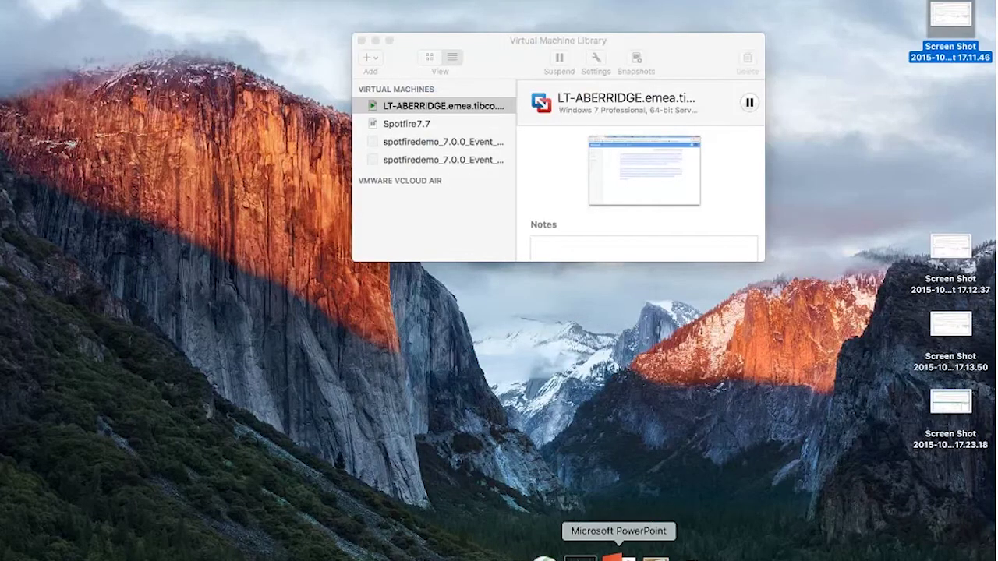
- Try to bring up the Microsoft PowerPoint windows from the desktop, switching between the desktop spaces
{"action": "right_click", "coordinate": [615, 556]}
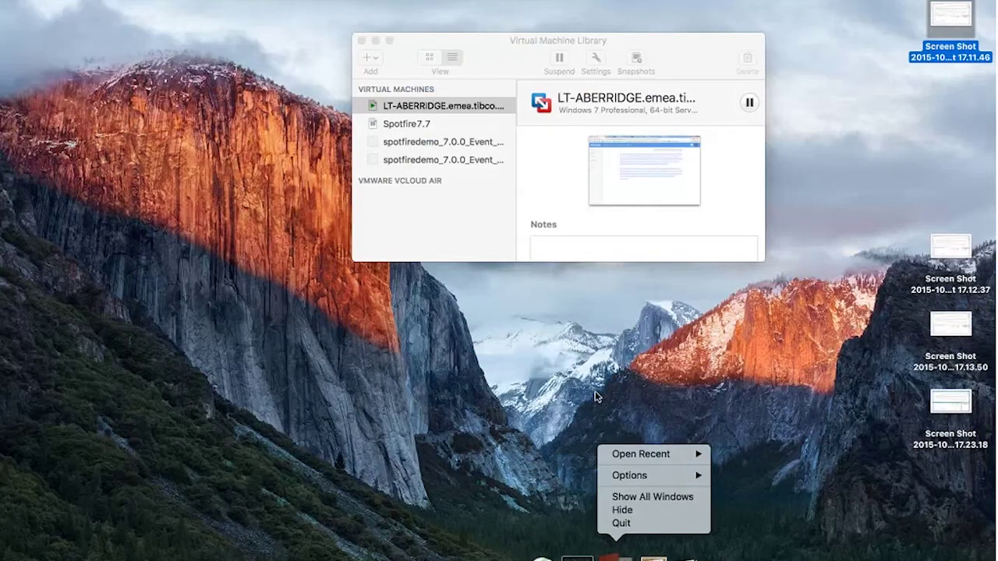
{"action": "left_click", "coordinate": [628, 497]}
{"action": "left_click", "coordinate": [616, 557]}
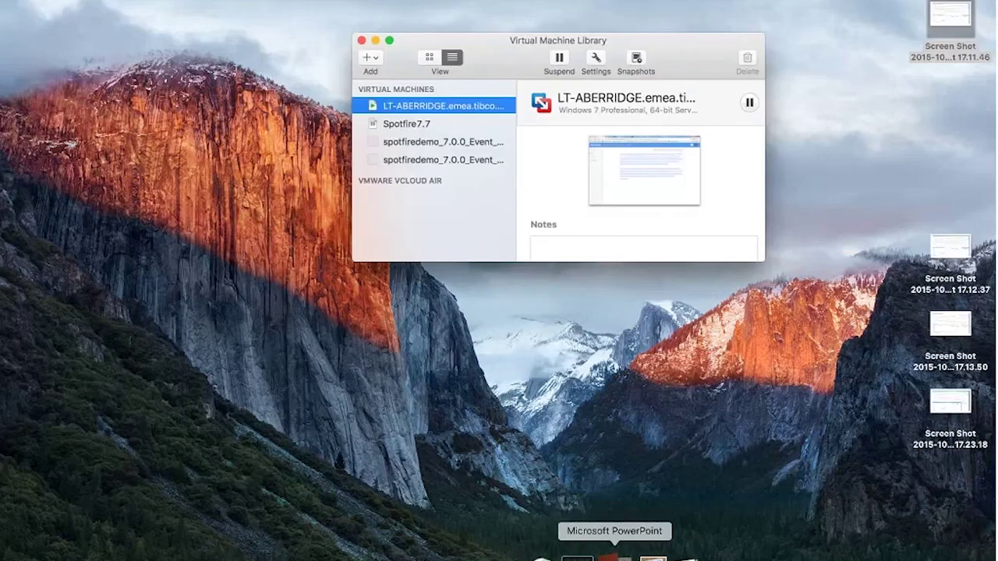
{"action": "key", "text": "ctrl+Right"}
{"action": "key", "text": "ctrl+Left"}
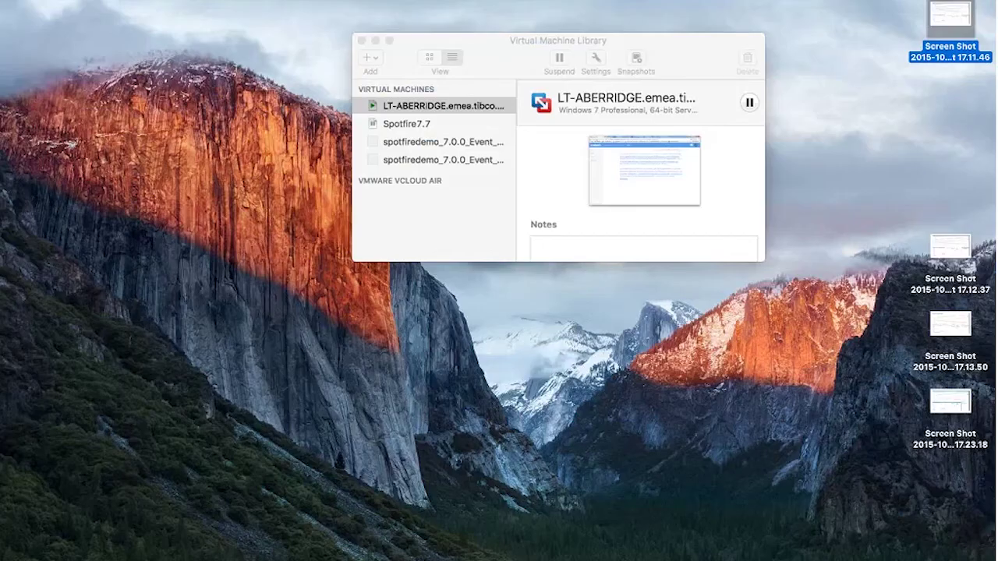
{"action": "key", "text": "ctrl+Right"}
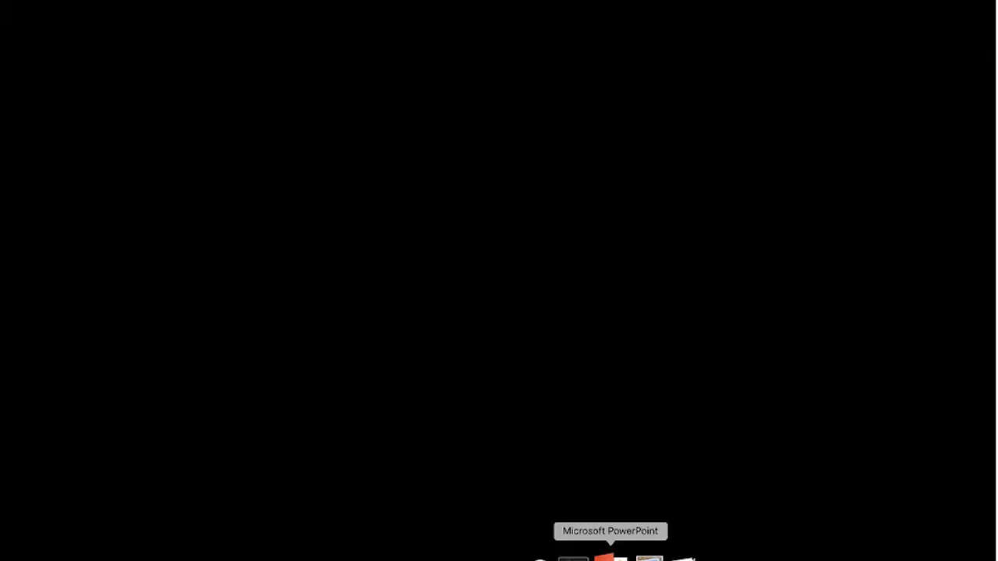
{"action": "key", "text": "ctrl+Left"}
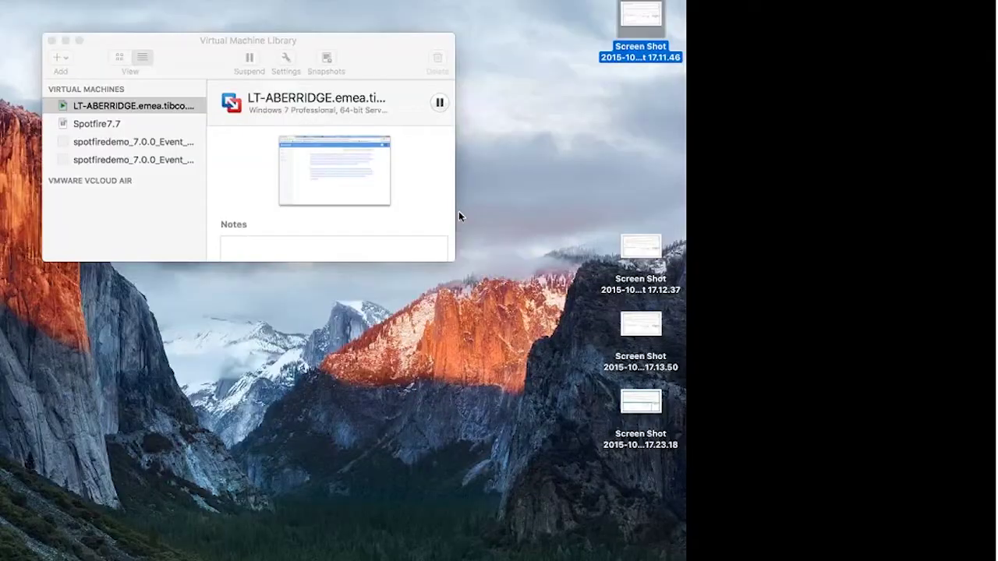
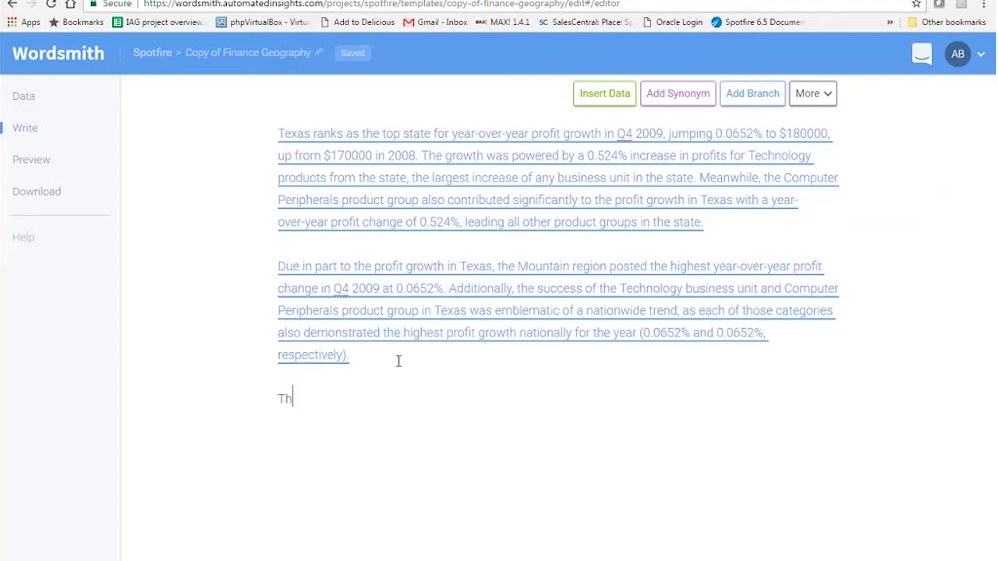
- Complete the new line below the second paragraph of the Wordsmith template as "This is some more text"
{"action": "type", "text": "is is some"}
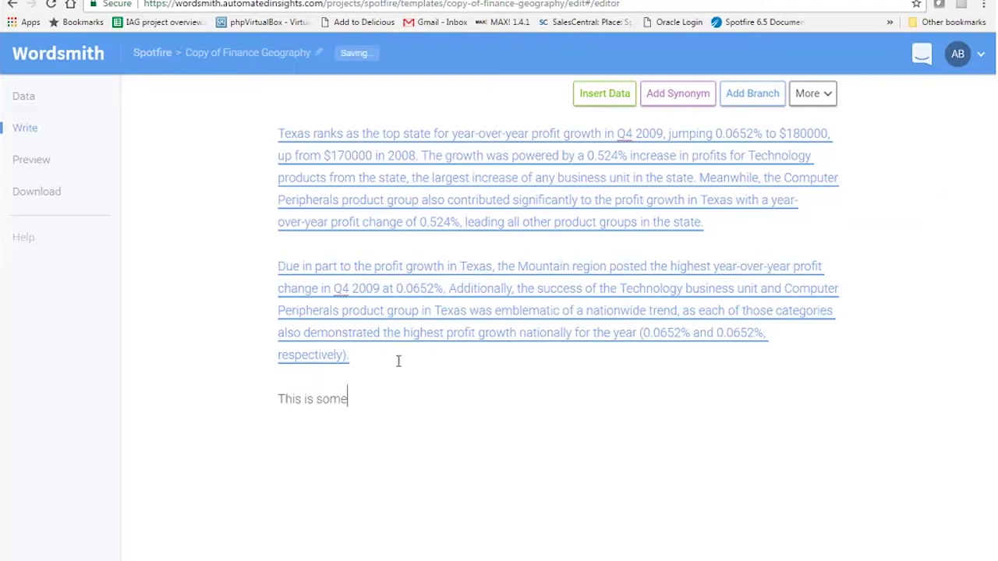
{"action": "type", "text": " more text"}
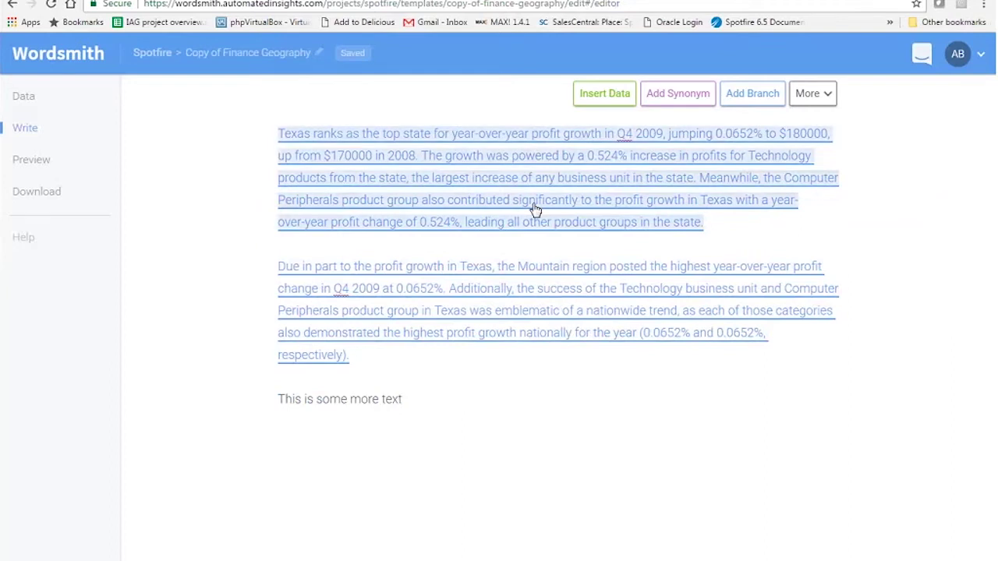
- Open the branch behind the template's first paragraph and examine its state_count and state_top_profit_change_value rules with the text each writes
{"action": "left_click", "coordinate": [516, 163]}
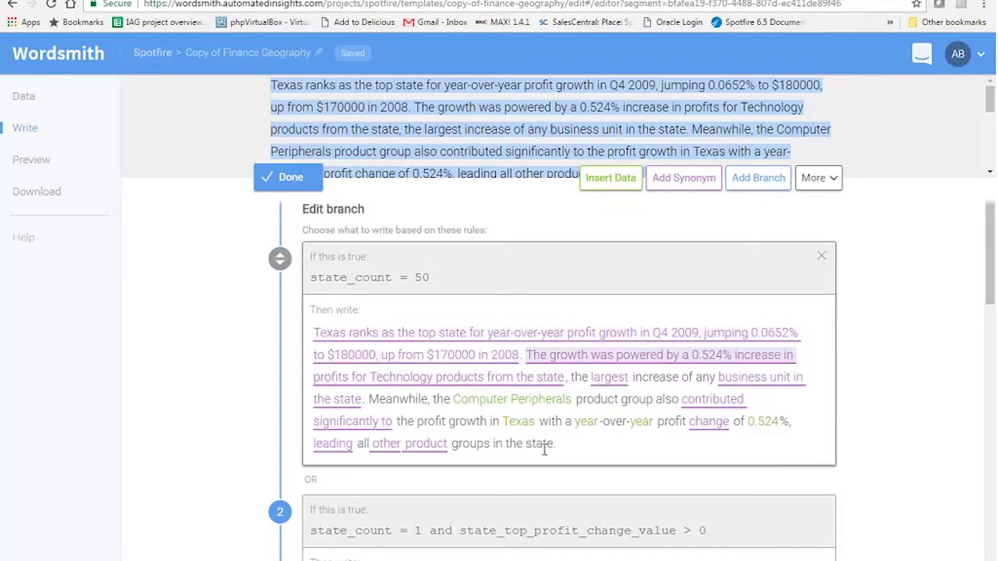
{"action": "scroll", "coordinate": [544, 450], "scroll_direction": "down", "scroll_amount": 3}
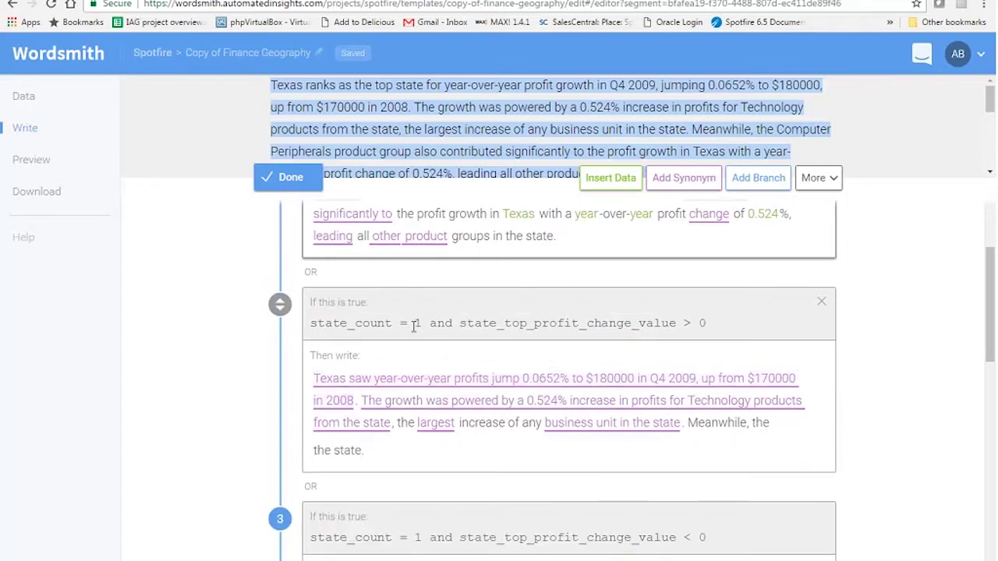
{"action": "scroll", "coordinate": [630, 290], "scroll_direction": "down", "scroll_amount": 1}
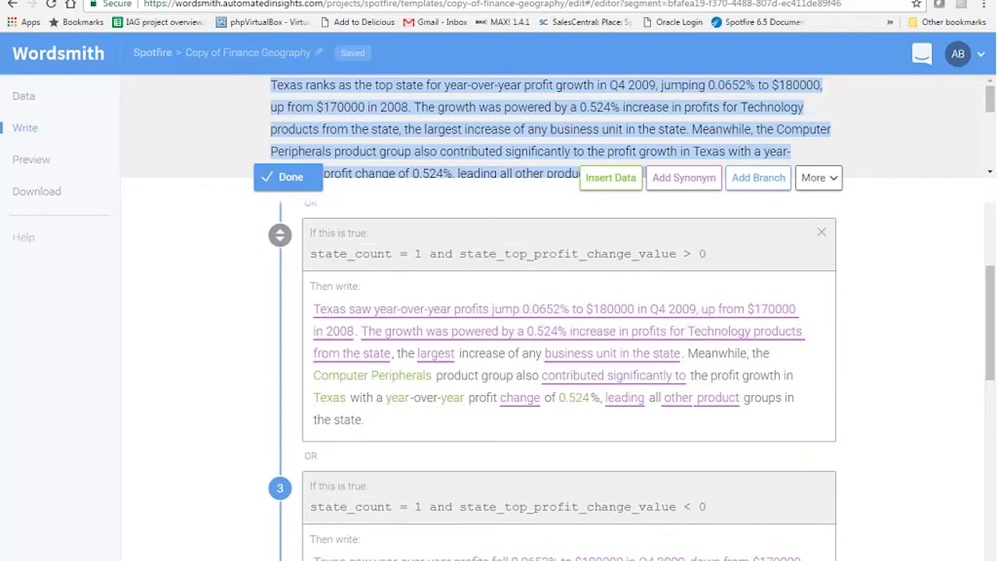
{"action": "mouse_move", "coordinate": [474, 452]}
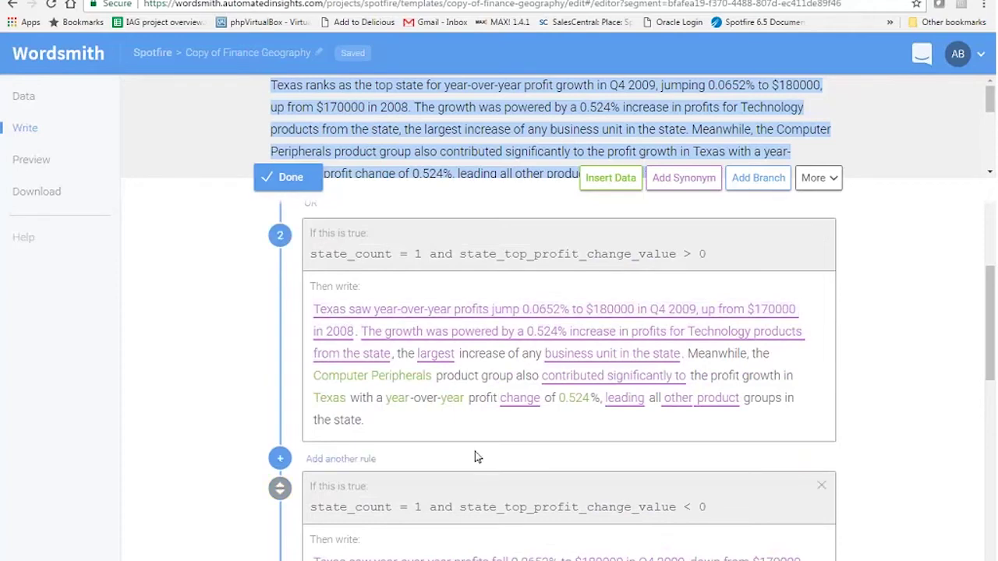
{"action": "scroll", "coordinate": [475, 451], "scroll_direction": "down", "scroll_amount": 3}
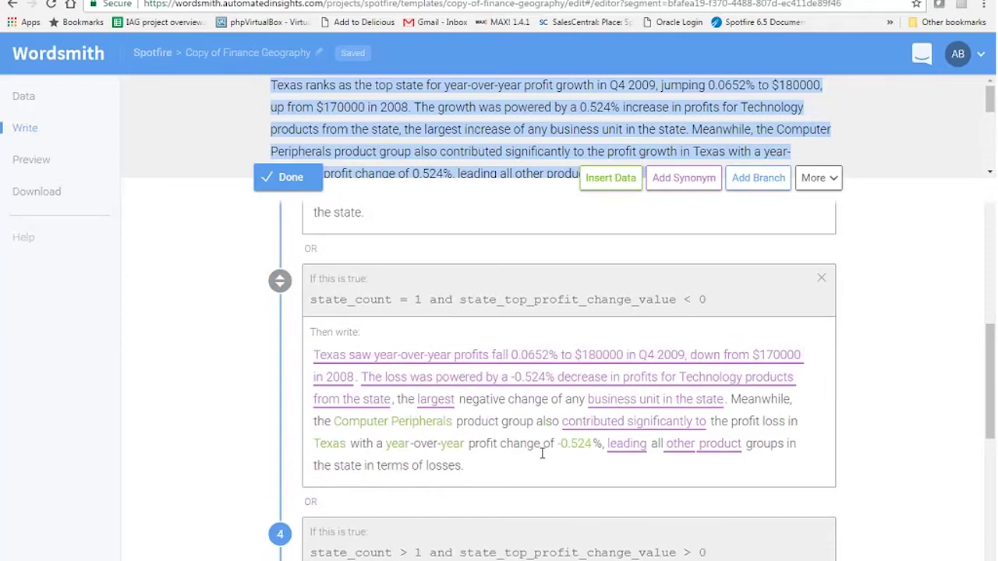
{"action": "scroll", "coordinate": [541, 452], "scroll_direction": "up", "scroll_amount": 6}
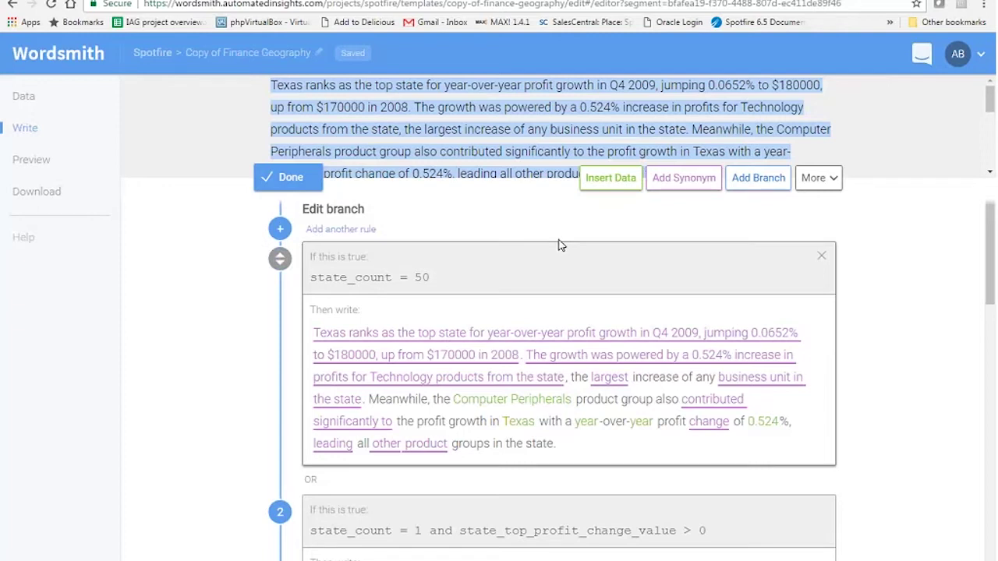
- Review the first rule's opening-sentence synonyms, the nested "jumping" synonym and its state_top_profit_change_value formatting, and return to the branch rules
{"action": "left_click", "coordinate": [574, 338]}
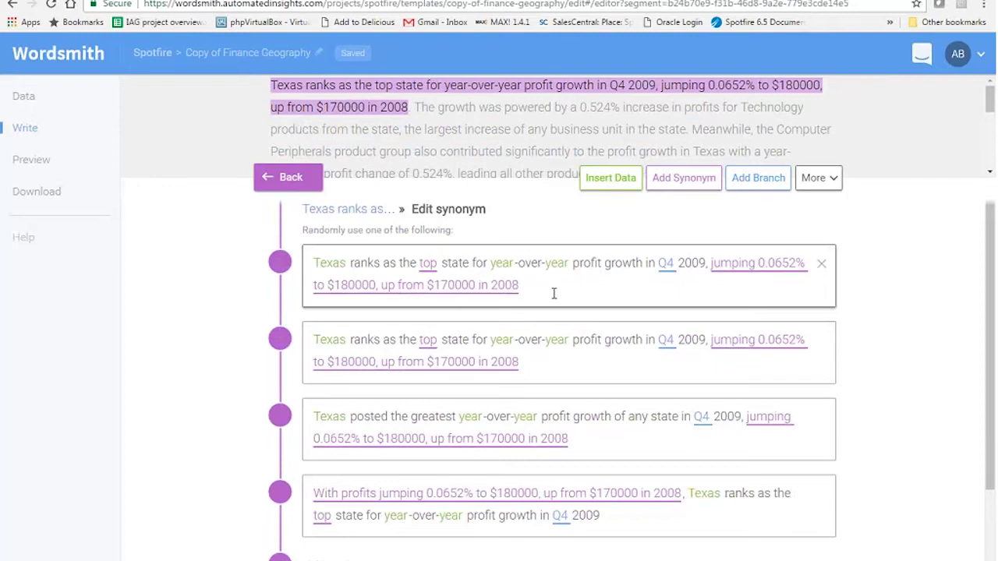
{"action": "left_click", "coordinate": [752, 269]}
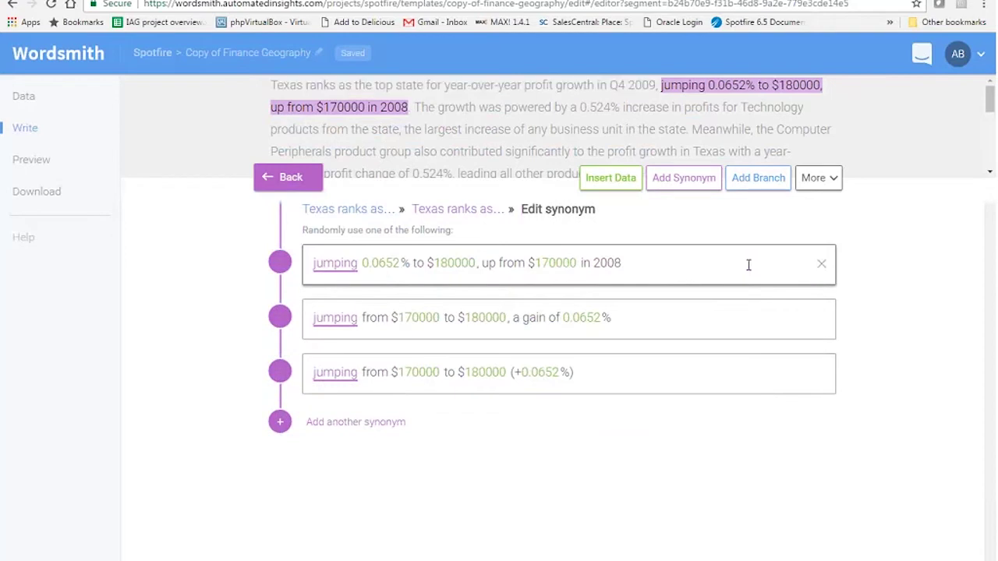
{"action": "left_click", "coordinate": [382, 265]}
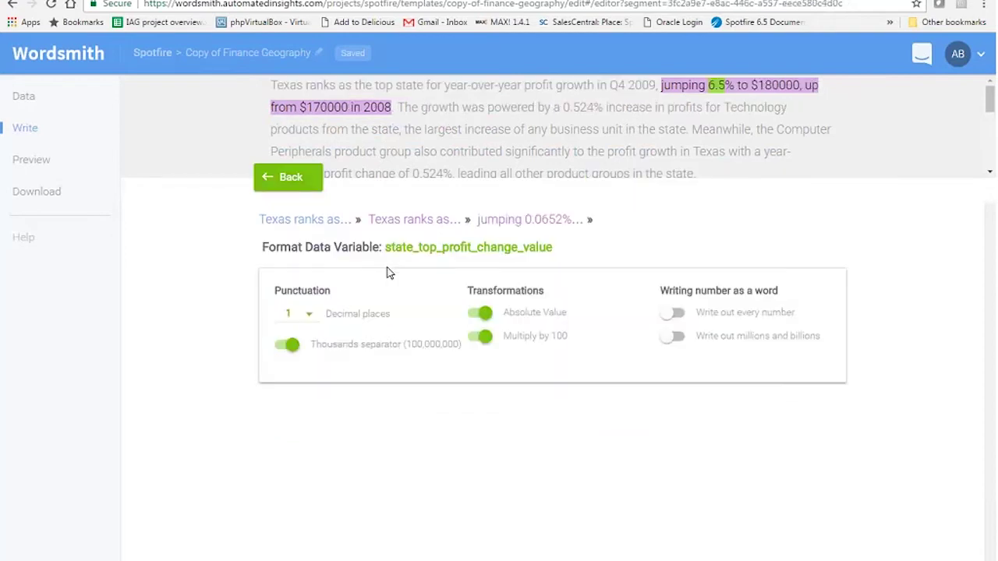
{"action": "left_click_drag", "start_coordinate": [387, 248], "coordinate": [499, 248]}
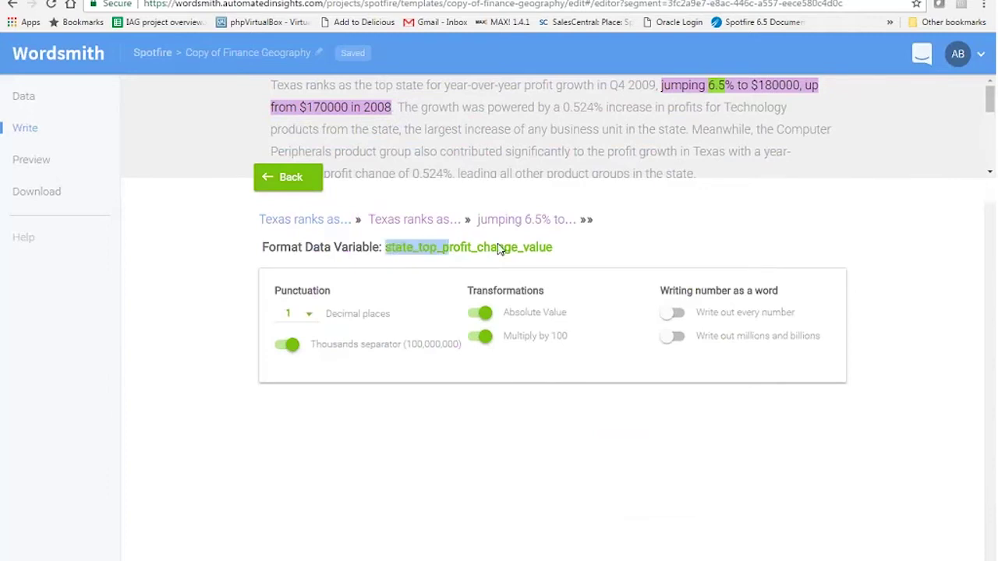
{"action": "left_click_drag", "start_coordinate": [499, 248], "coordinate": [557, 248]}
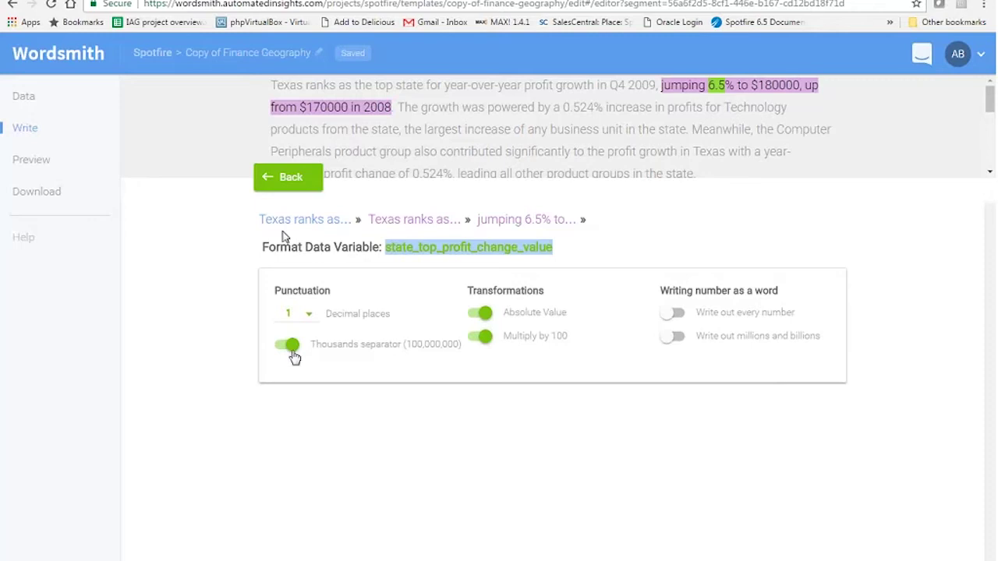
{"action": "left_click", "coordinate": [290, 179]}
{"action": "left_click", "coordinate": [293, 181]}
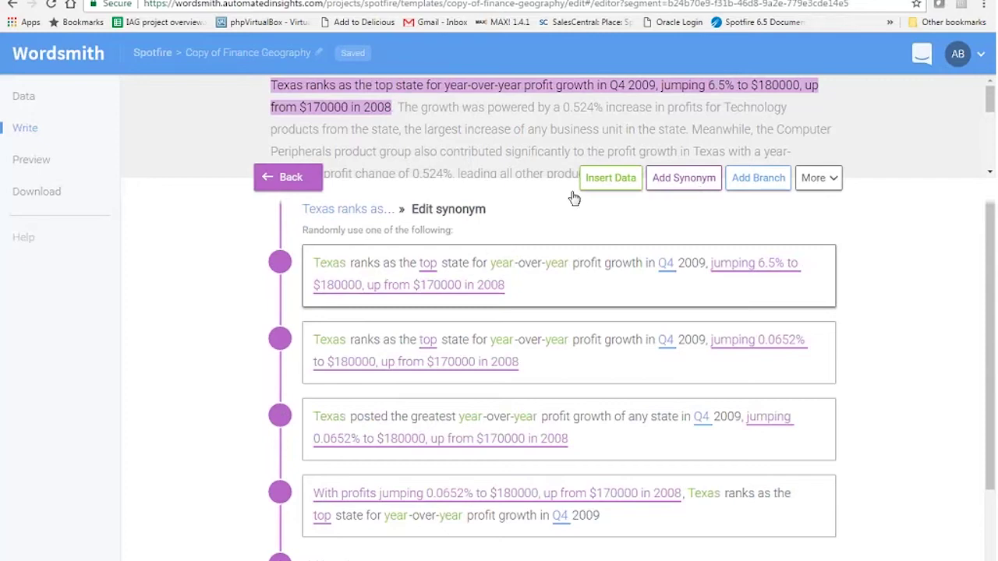
{"action": "left_click", "coordinate": [289, 178]}
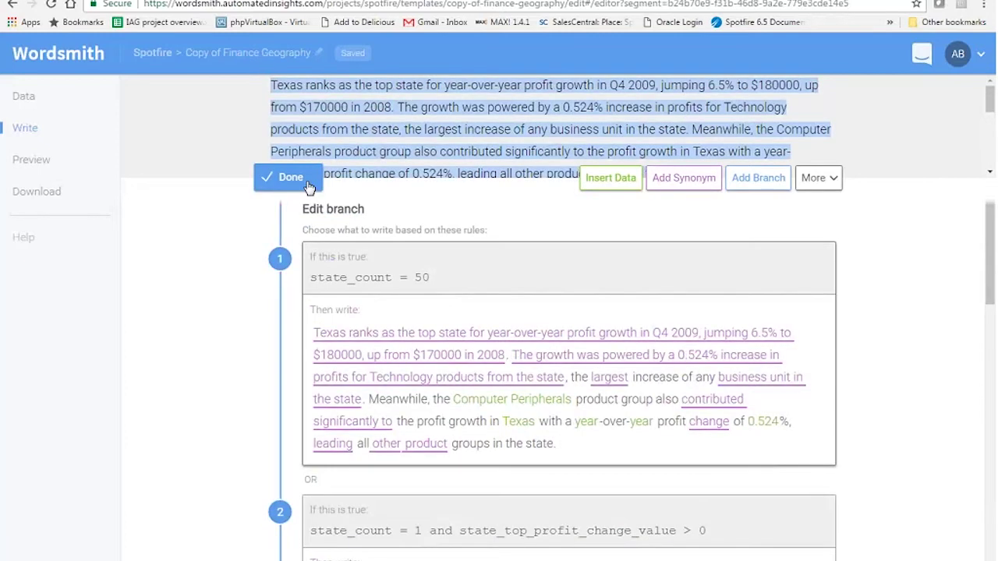
- Leave the first paragraph's branch, open the second paragraph's branch and examine its state_count and region_count rules with the text each writes
{"action": "left_click", "coordinate": [290, 178]}
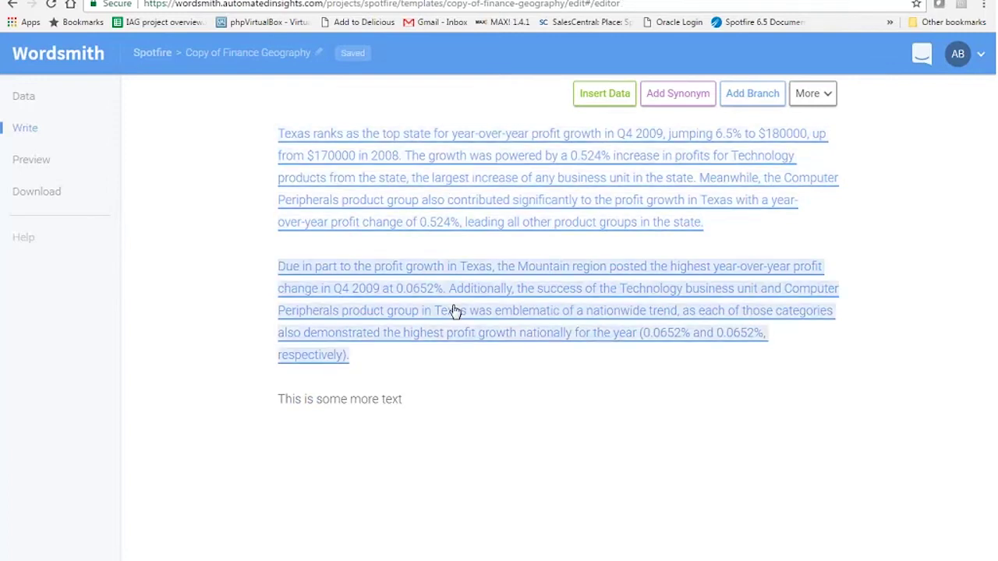
{"action": "left_click", "coordinate": [508, 314]}
{"action": "scroll", "coordinate": [516, 297], "scroll_direction": "down", "scroll_amount": 3}
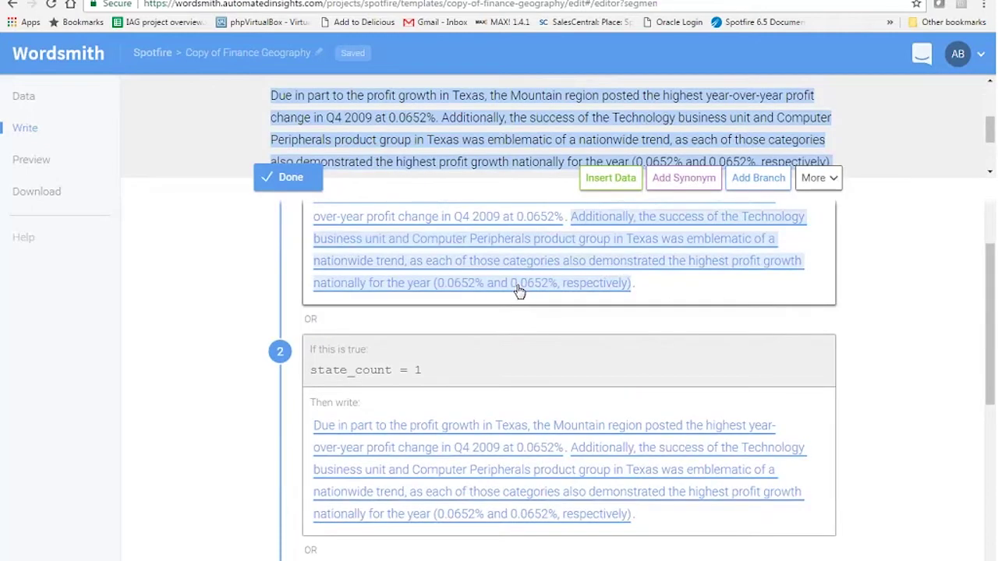
{"action": "scroll", "coordinate": [520, 292], "scroll_direction": "down", "scroll_amount": 3}
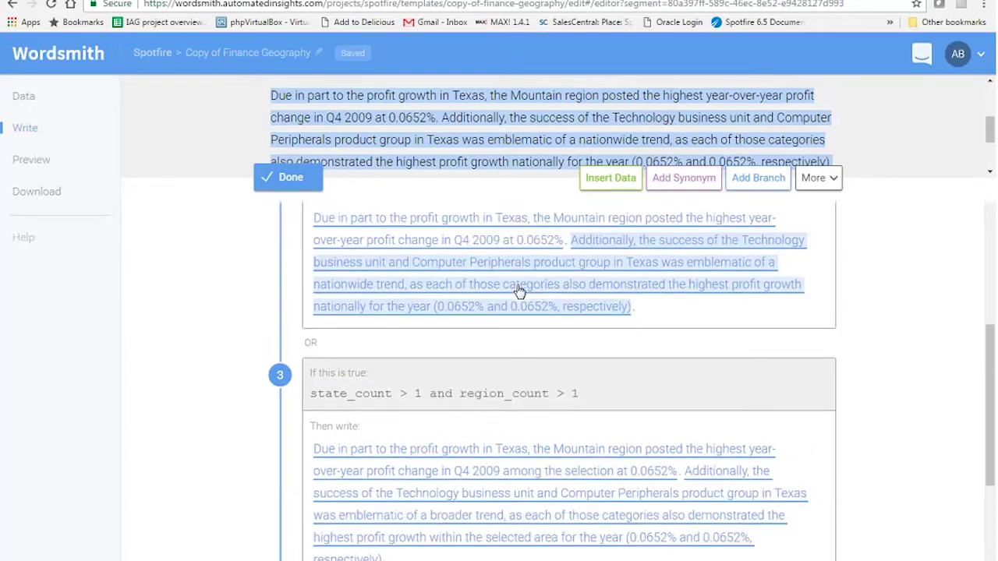
{"action": "scroll", "coordinate": [519, 290], "scroll_direction": "down", "scroll_amount": 3}
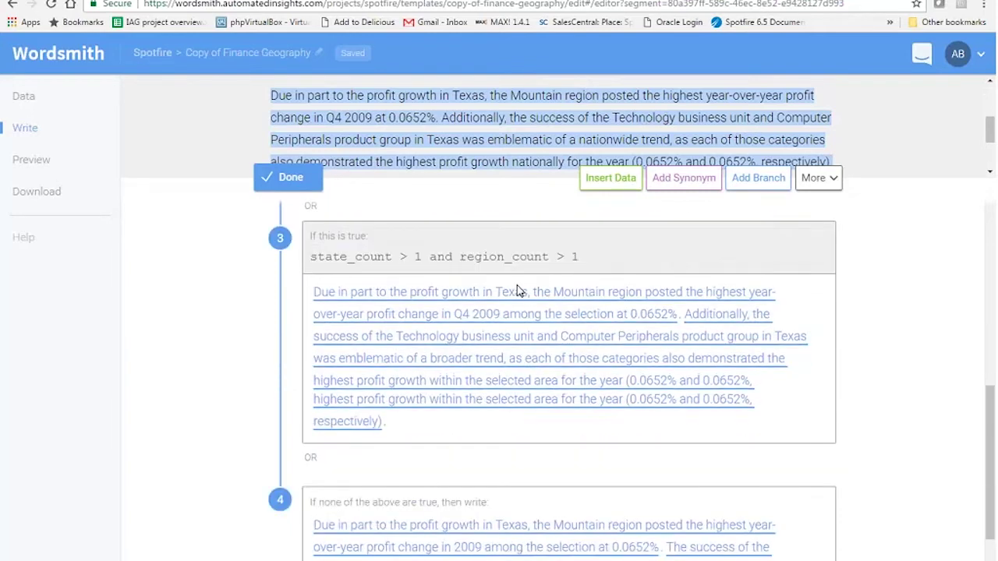
- Open the nested branches behind the third rule's "Additionally" sentence and check the text formatting of its bu_top_profit_change variable
{"action": "left_click", "coordinate": [520, 281]}
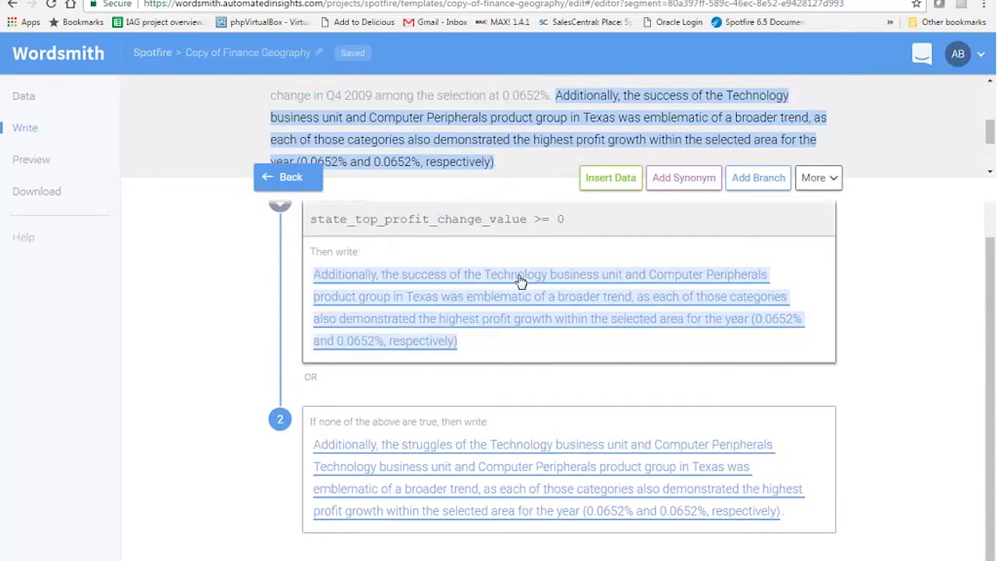
{"action": "left_click", "coordinate": [530, 281]}
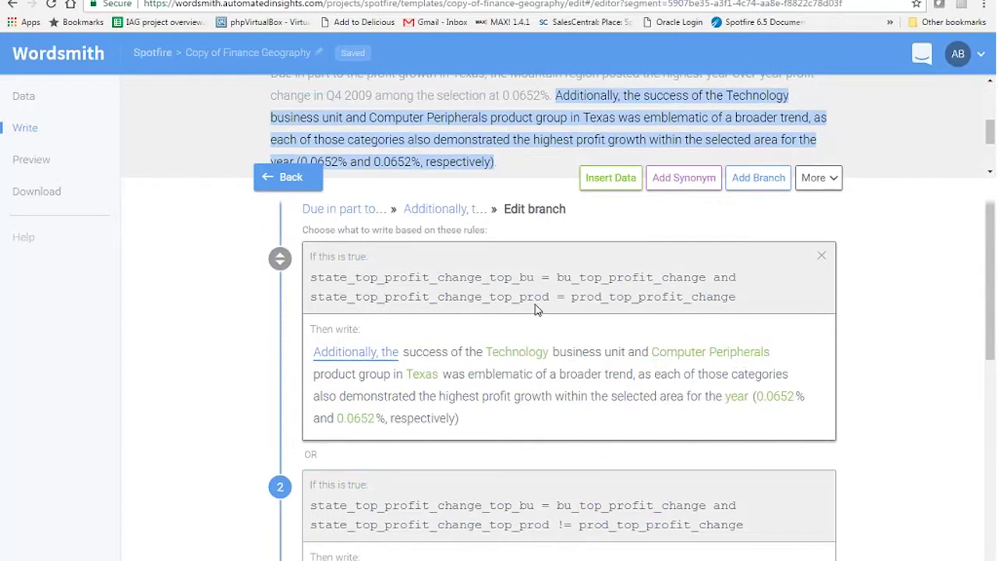
{"action": "left_click", "coordinate": [518, 354]}
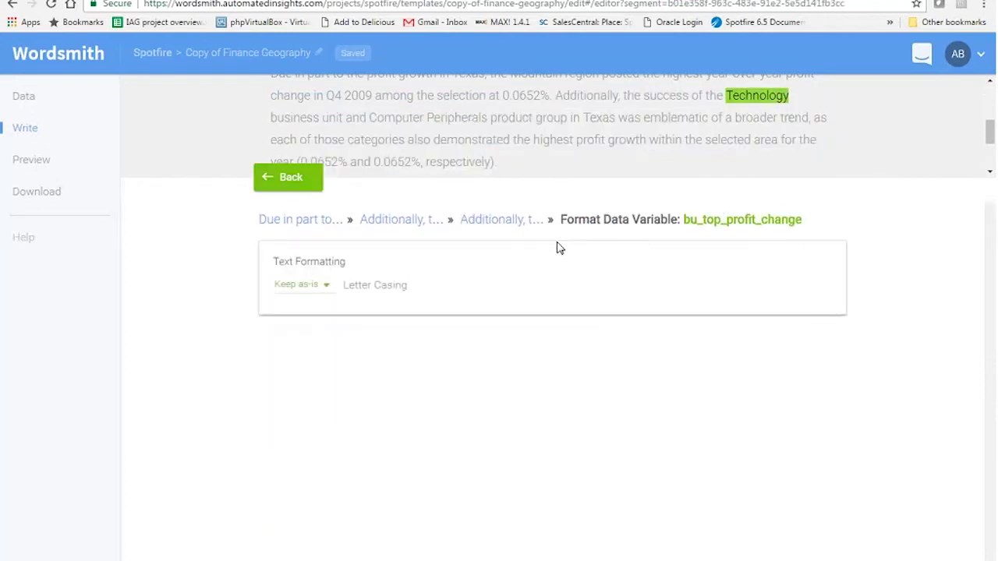
{"action": "left_click", "coordinate": [291, 180]}
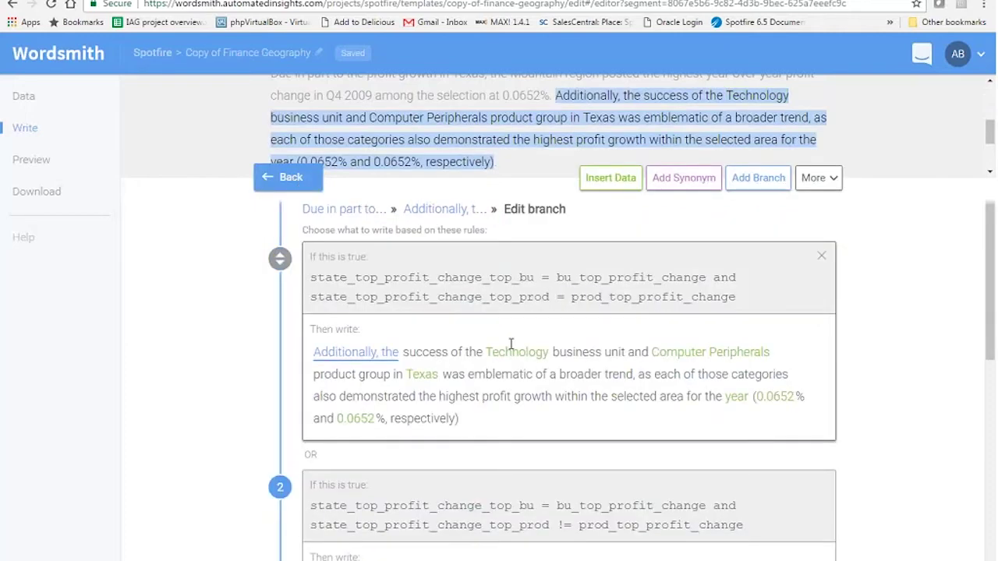
- Format the first rule's prod_top_profit_change_value with 1 decimal place and multiplication by 100, and review the remaining branch rules
{"action": "left_click", "coordinate": [355, 419]}
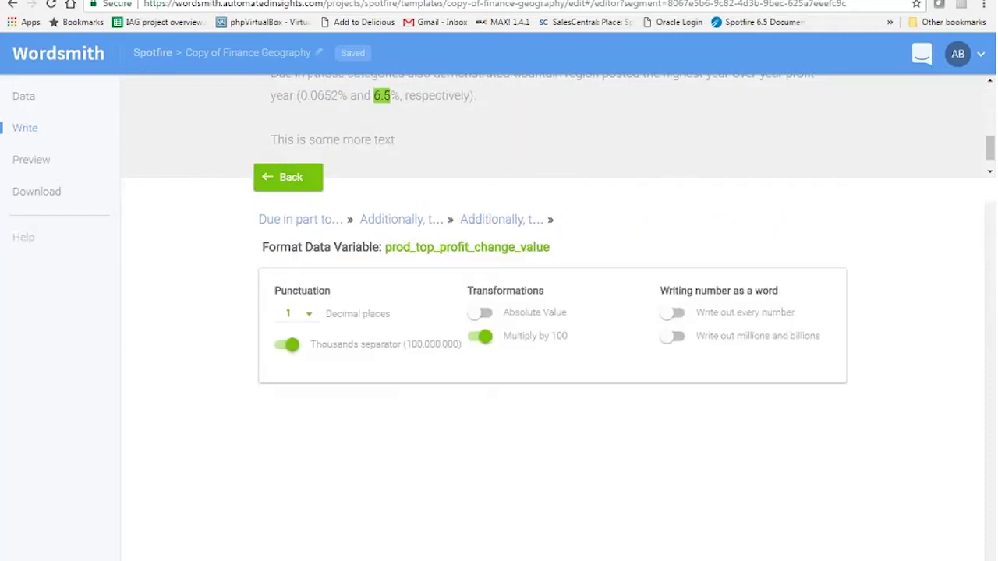
{"action": "left_click", "coordinate": [301, 185]}
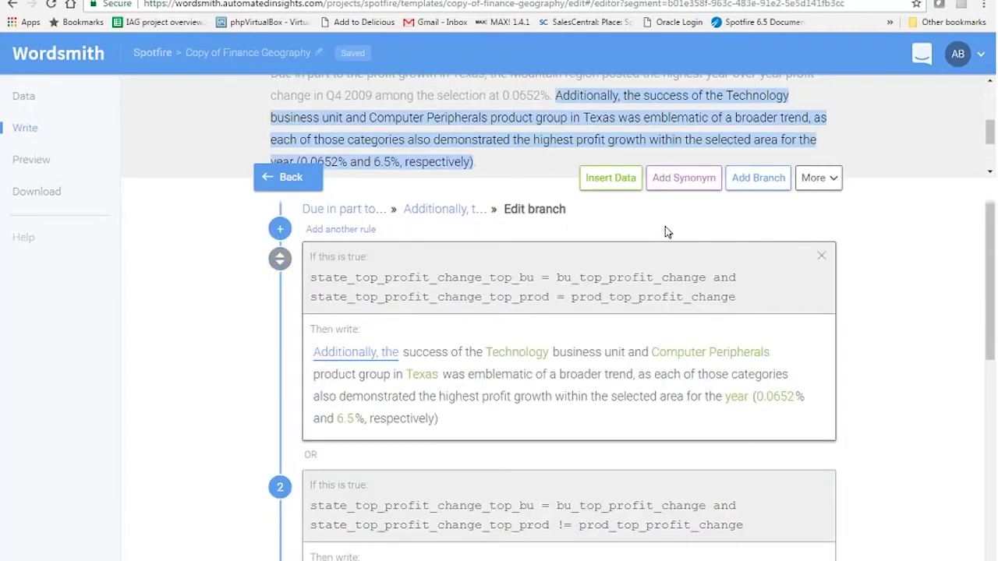
{"action": "scroll", "coordinate": [664, 229], "scroll_direction": "down", "scroll_amount": 5}
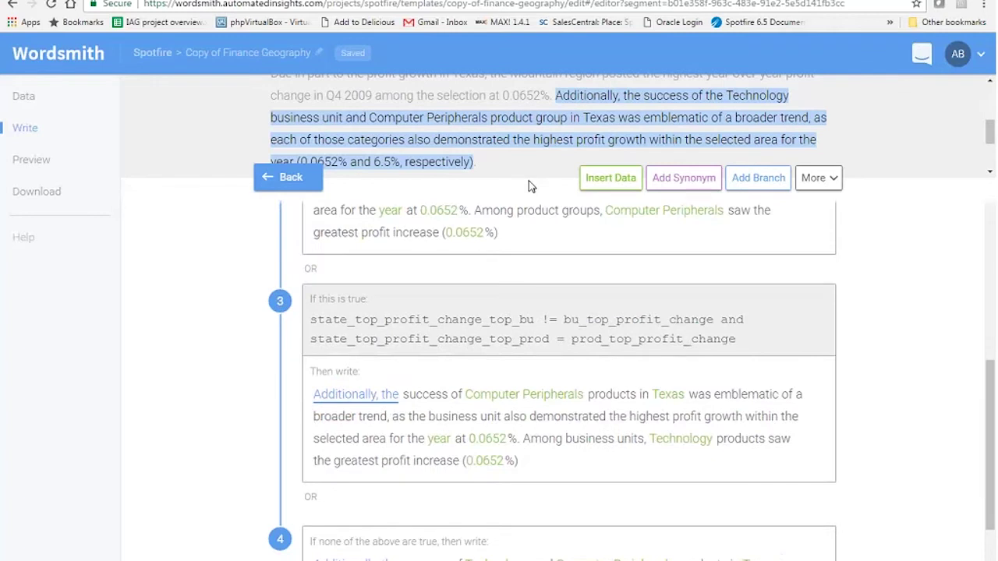
{"action": "scroll", "coordinate": [522, 316], "scroll_direction": "up", "scroll_amount": 5}
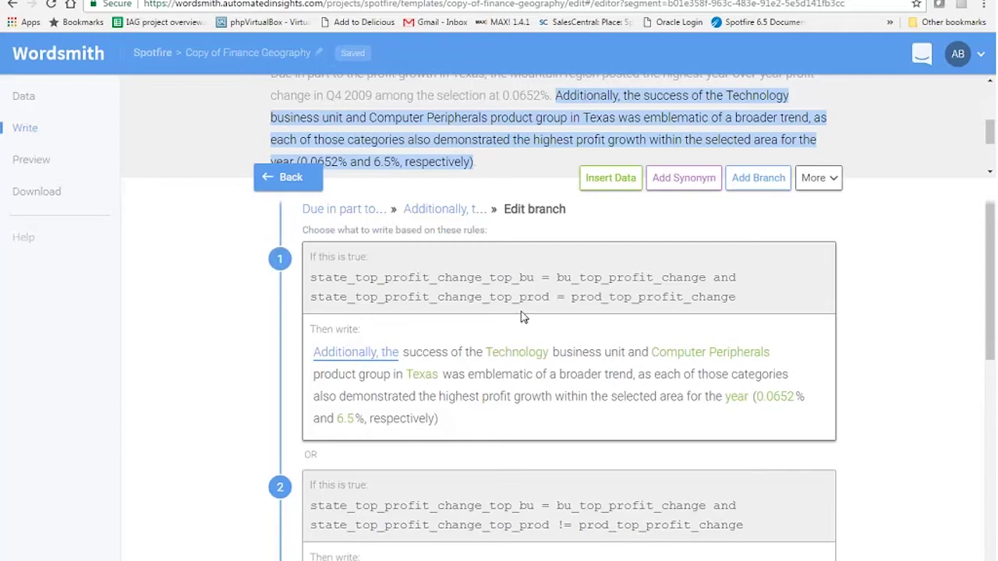
- Switch to the Spotfire analysis and generate the quarterly narrative on the Profitability by Geography page for all states
{"action": "mouse_move", "coordinate": [532, 550]}
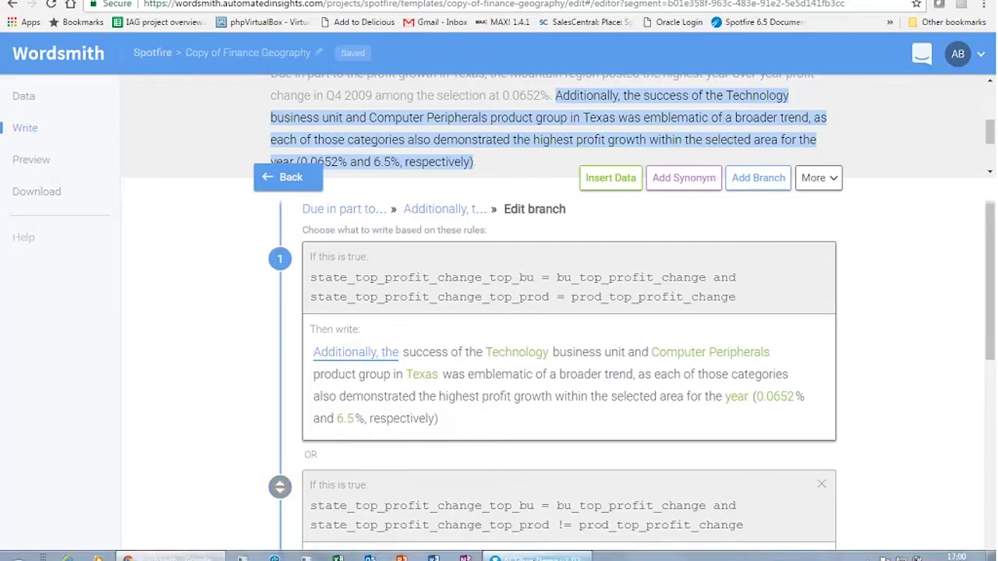
{"action": "left_click", "coordinate": [532, 550]}
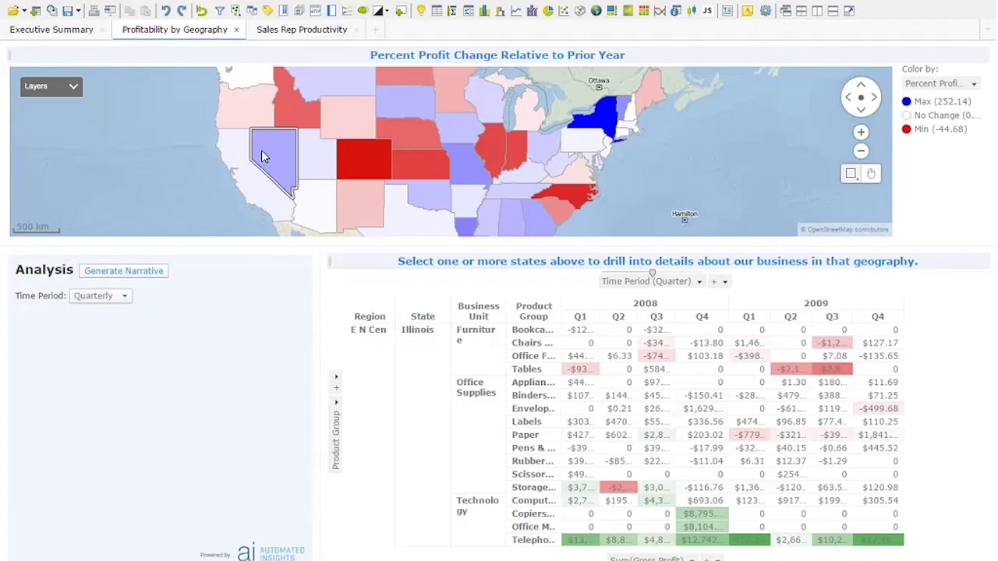
{"action": "mouse_move", "coordinate": [267, 154]}
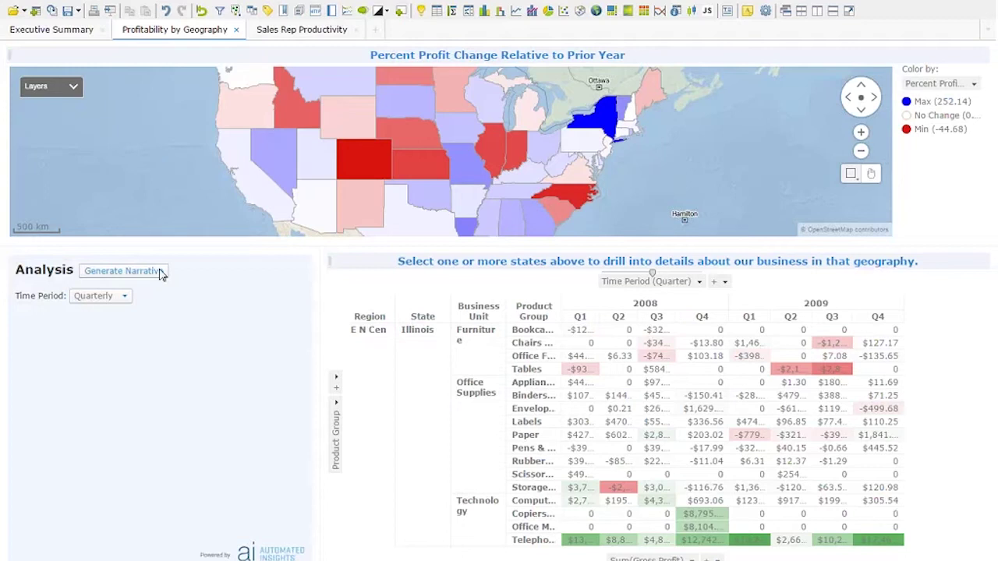
{"action": "left_click", "coordinate": [123, 271]}
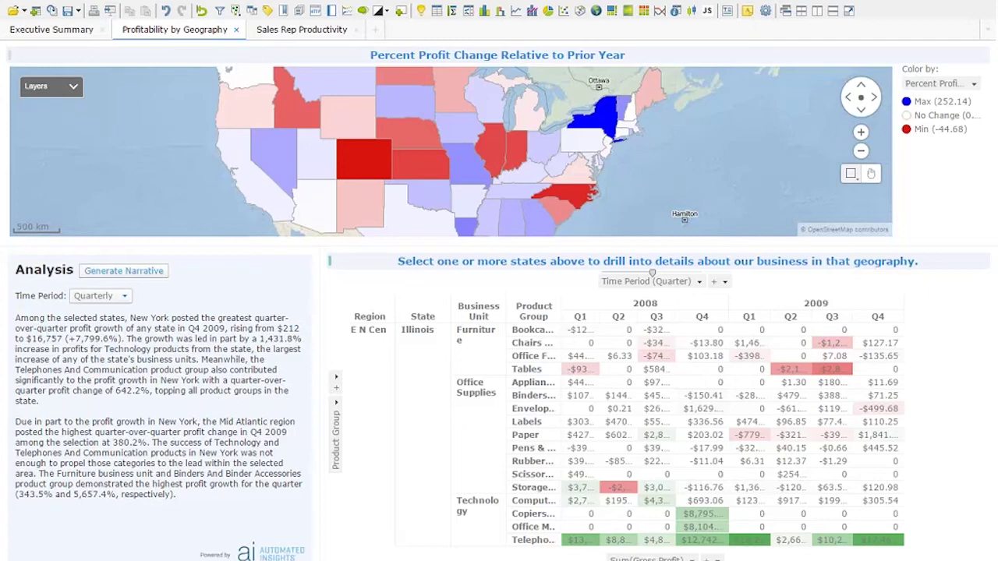
- Mark Pennsylvania on the profit change map and generate its quarterly narrative several times to vary the wording
{"action": "left_click", "coordinate": [585, 141]}
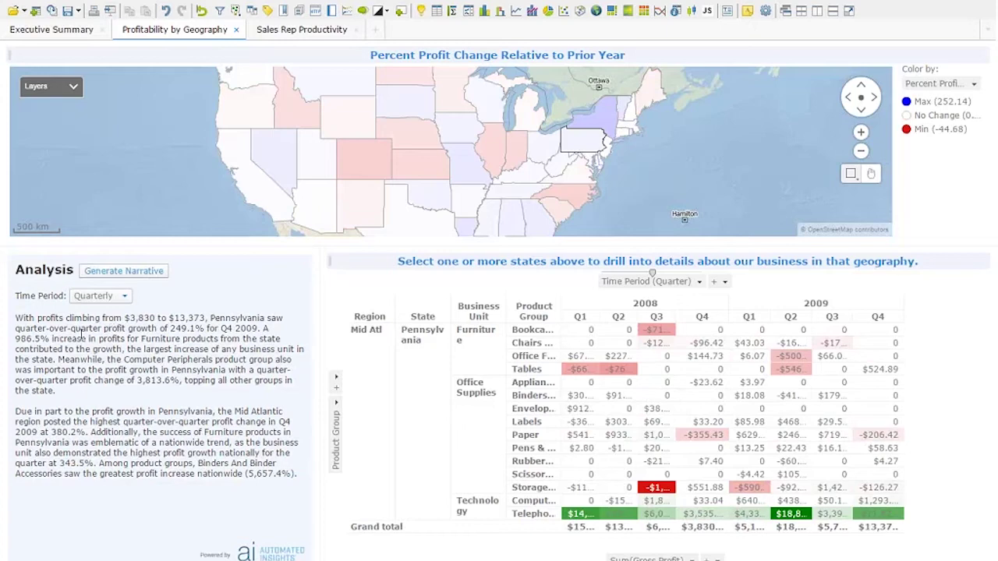
{"action": "left_click", "coordinate": [155, 274]}
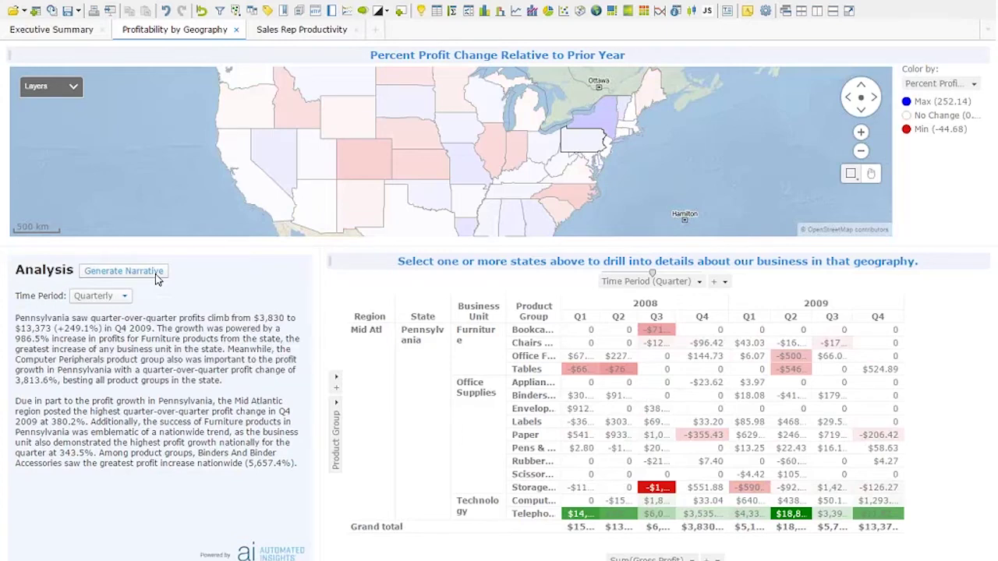
{"action": "left_click", "coordinate": [155, 273]}
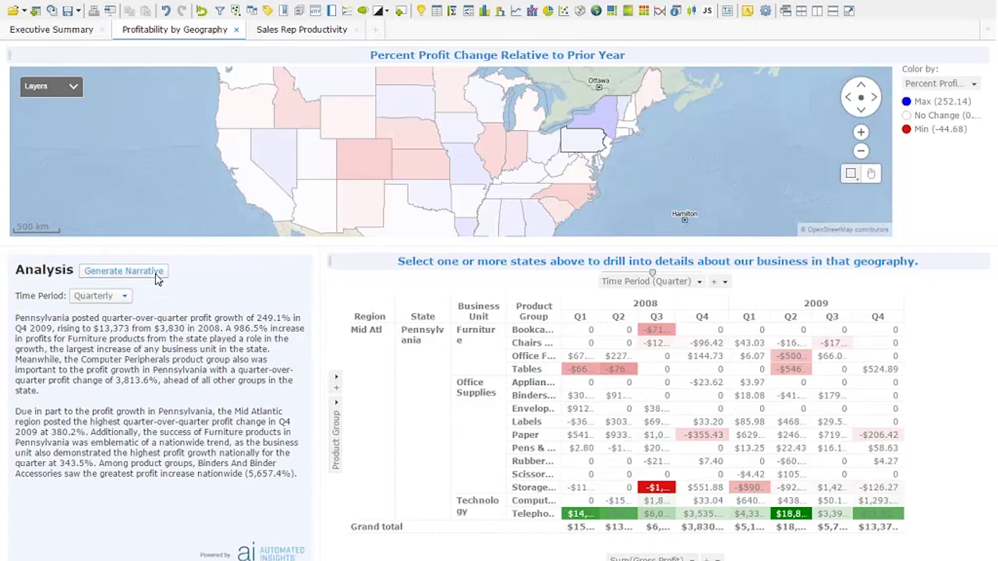
{"action": "left_click", "coordinate": [156, 274]}
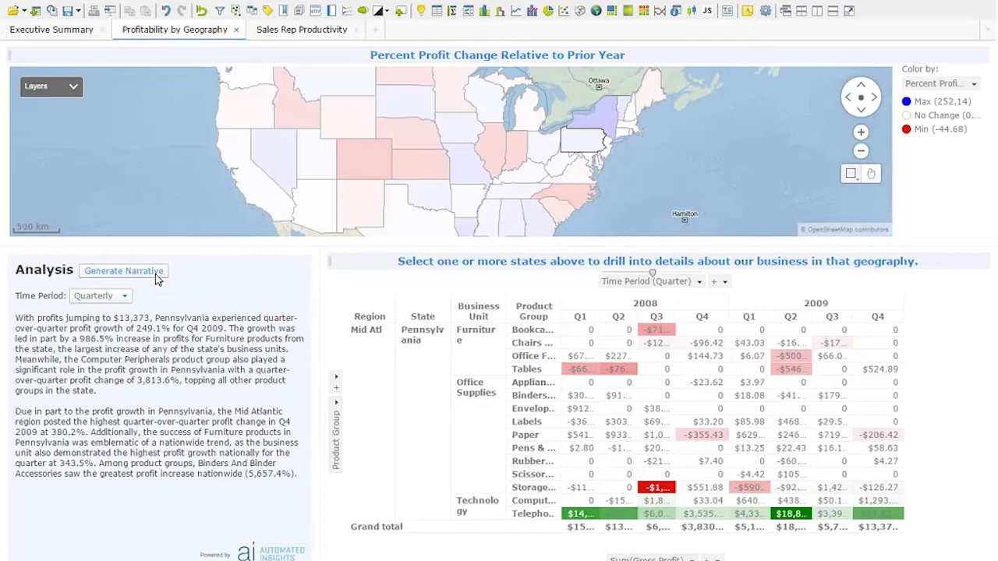
{"action": "left_click", "coordinate": [124, 271]}
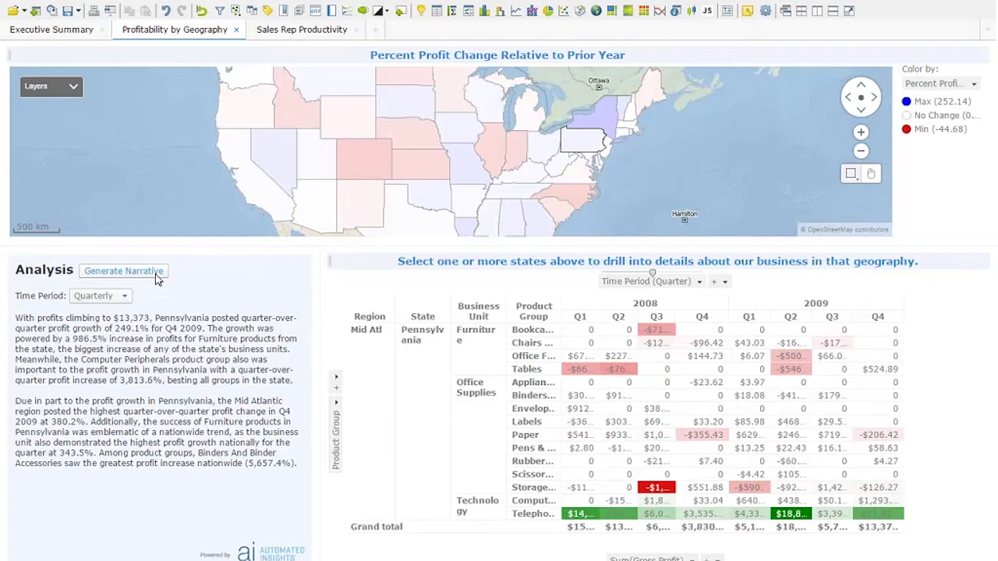
{"action": "left_click", "coordinate": [155, 274]}
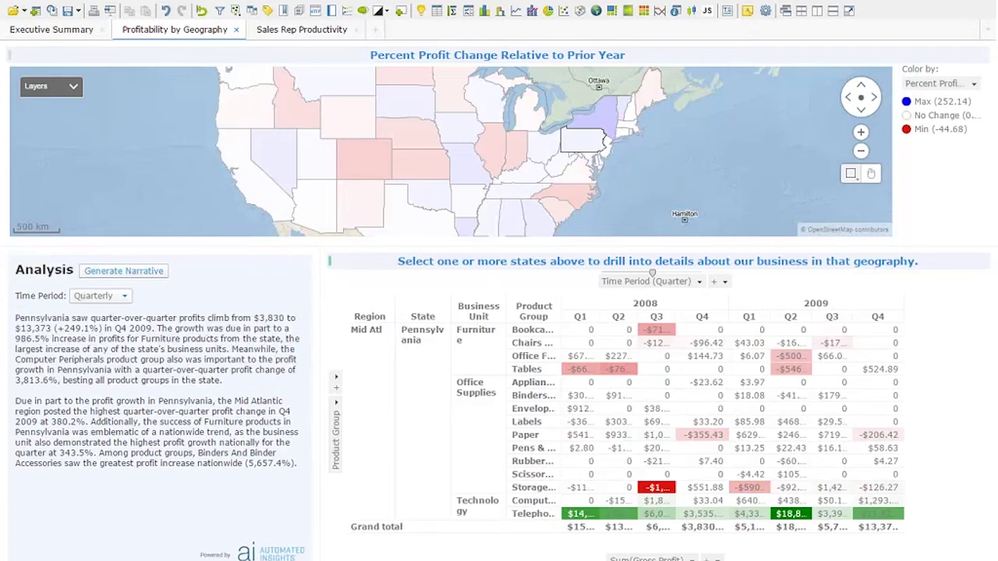
- Mark the western states Oregon, Idaho, California and Nevada together on the map and generate their quarterly narrative repeatedly
{"action": "left_click_drag", "start_coordinate": [312, 93], "coordinate": [232, 171]}
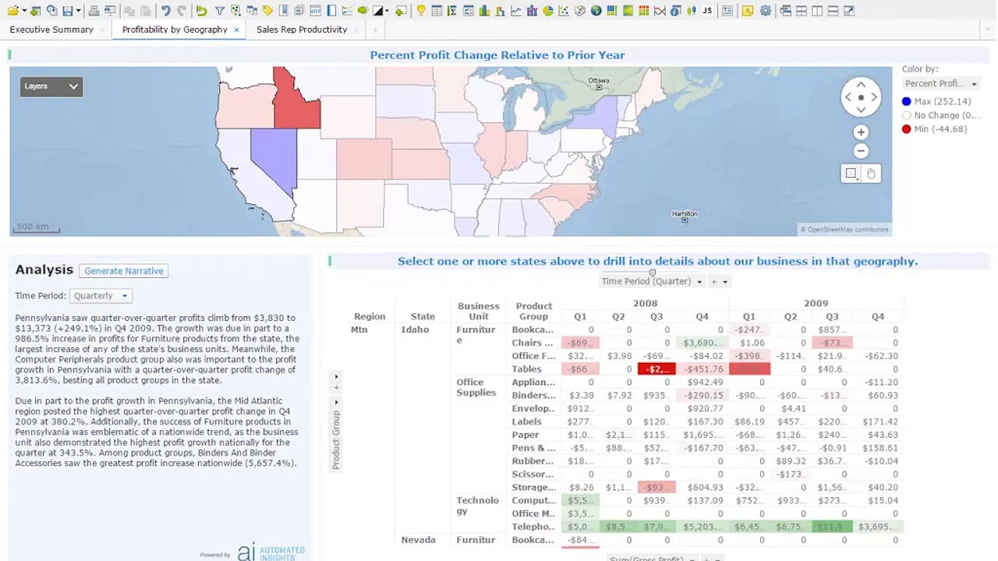
{"action": "left_click", "coordinate": [153, 275]}
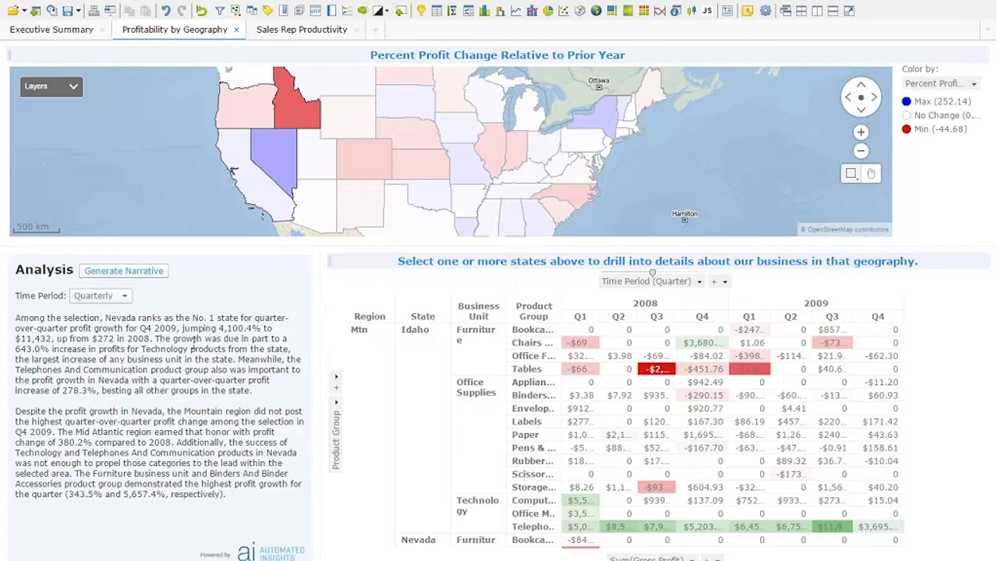
{"action": "left_click", "coordinate": [124, 271]}
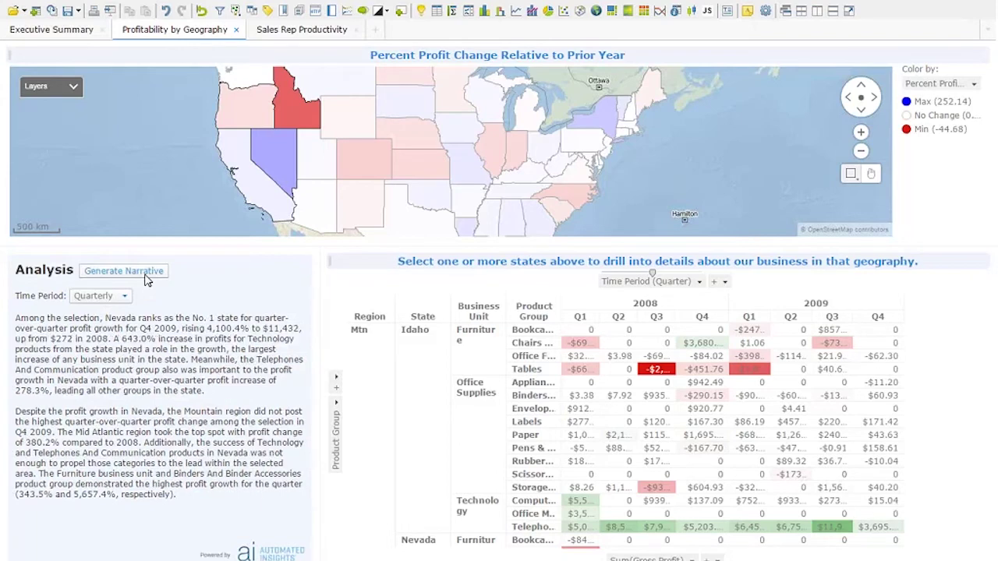
{"action": "left_click", "coordinate": [145, 274]}
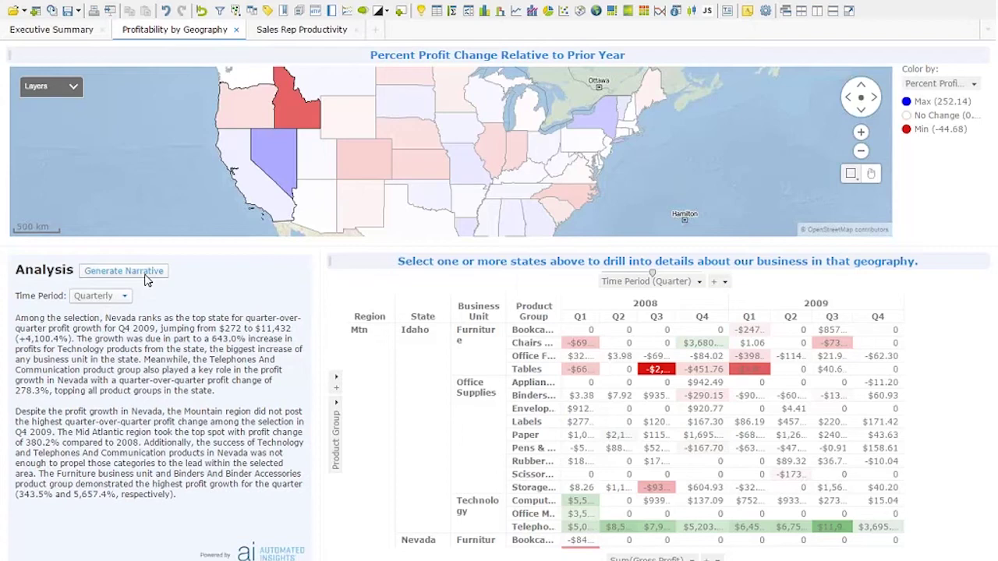
{"action": "left_click", "coordinate": [145, 274]}
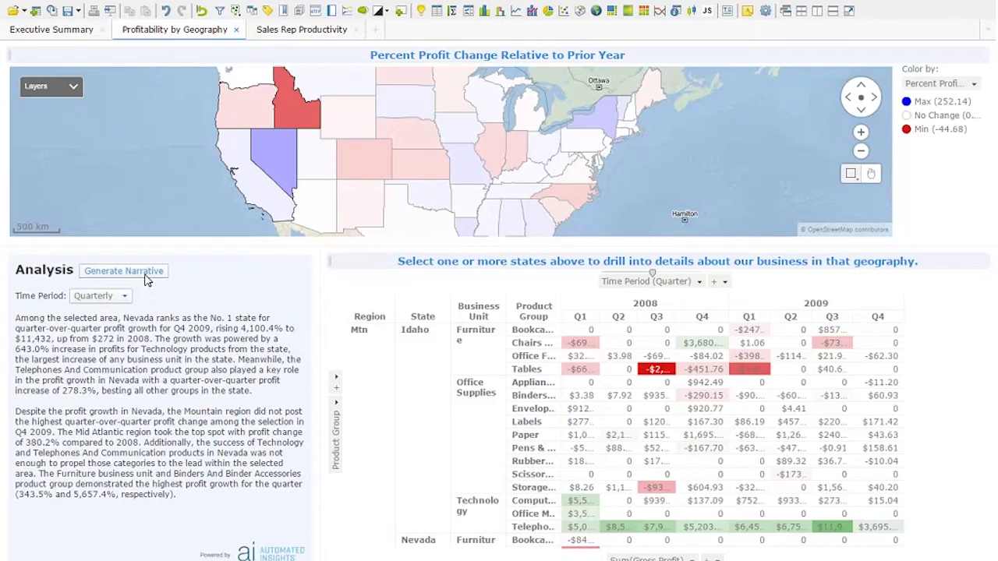